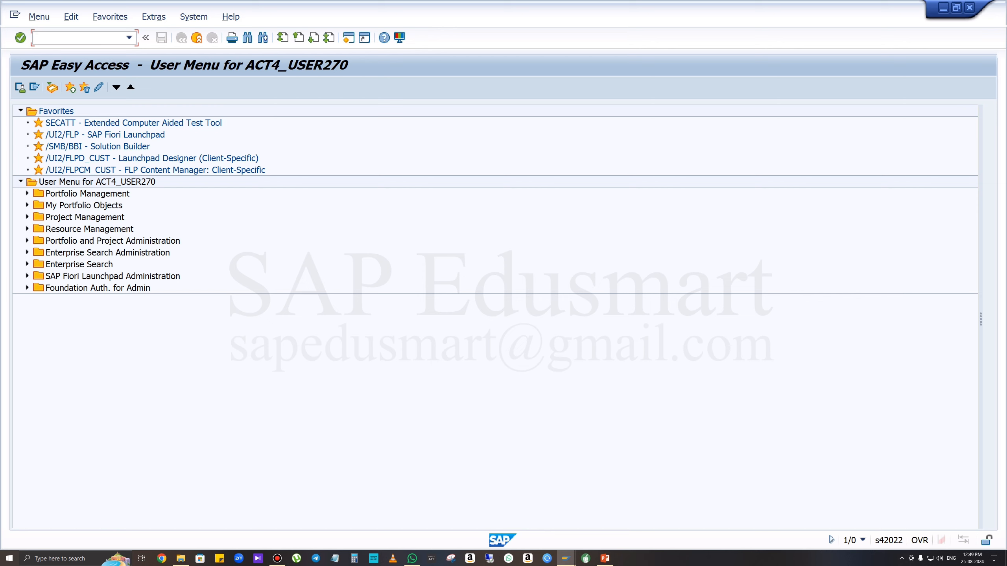
Step: Open the document types overview with transaction code oba7, and return to the SAP Easy Access screen
{"action": "type", "text": "oba7"}
{"action": "key", "text": "Return"}
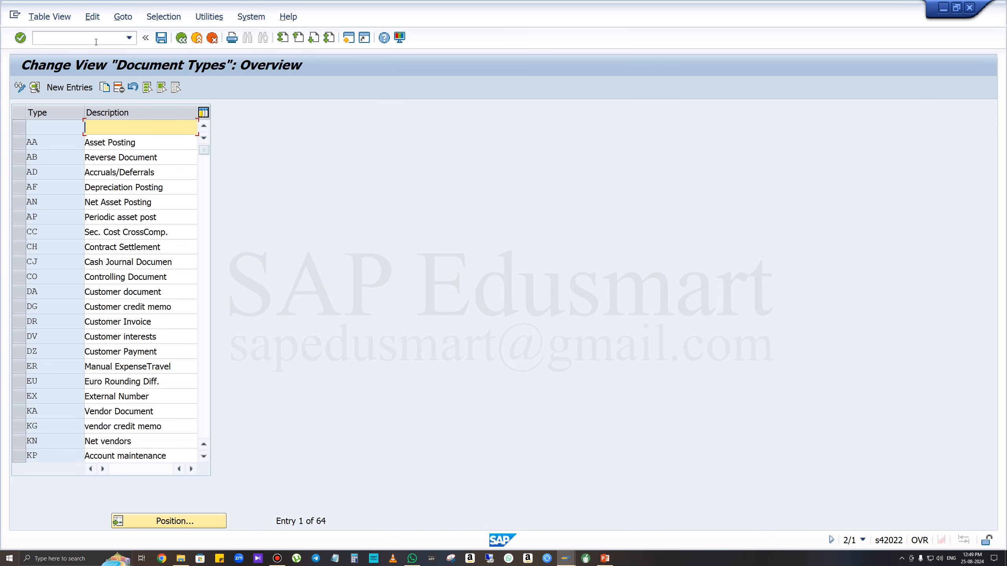
{"action": "left_click", "coordinate": [89, 38]}
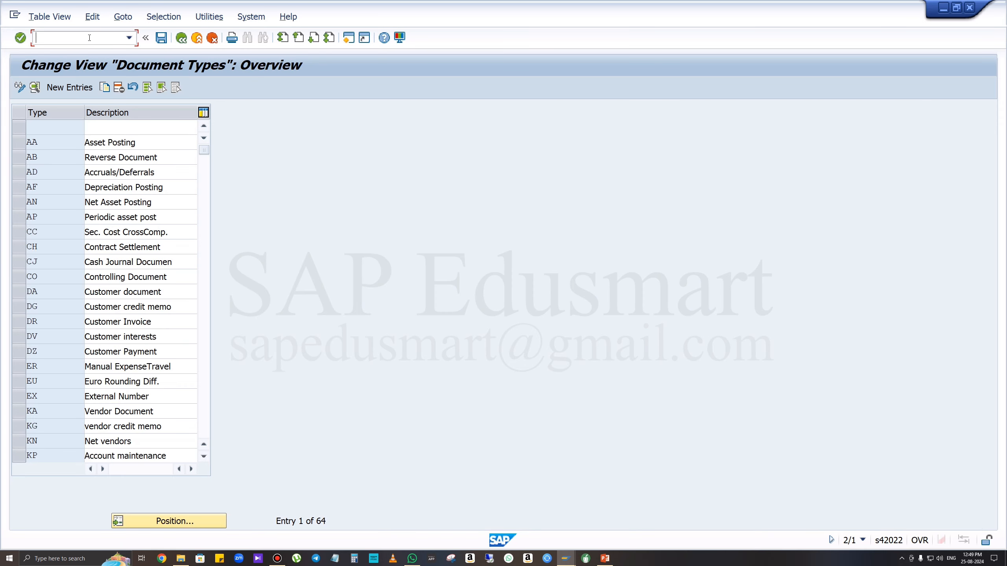
{"action": "type", "text": "/n"}
{"action": "key", "text": "Return"}
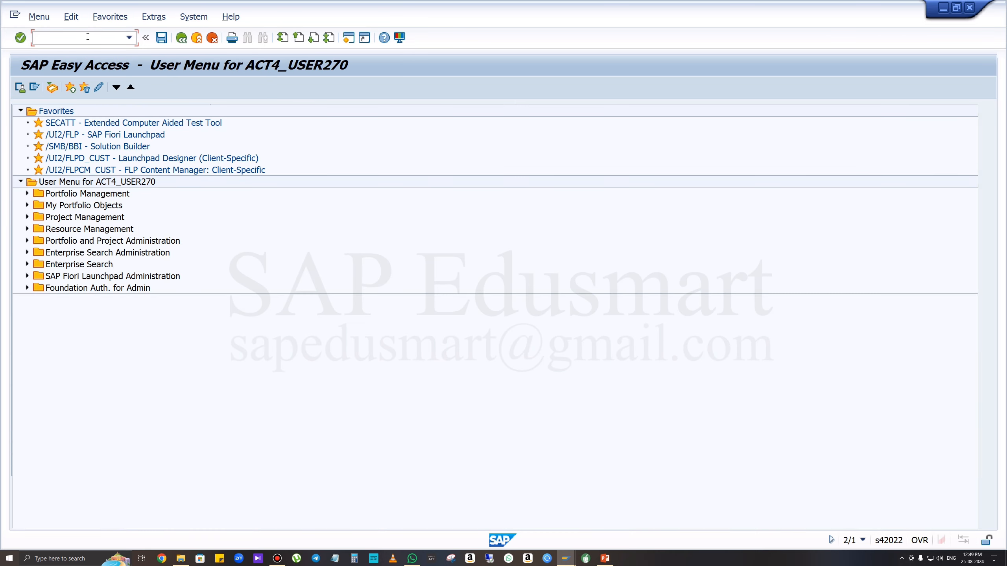
Step: Run transaction spro and open the SAP Reference IMG
{"action": "type", "text": "spro"}
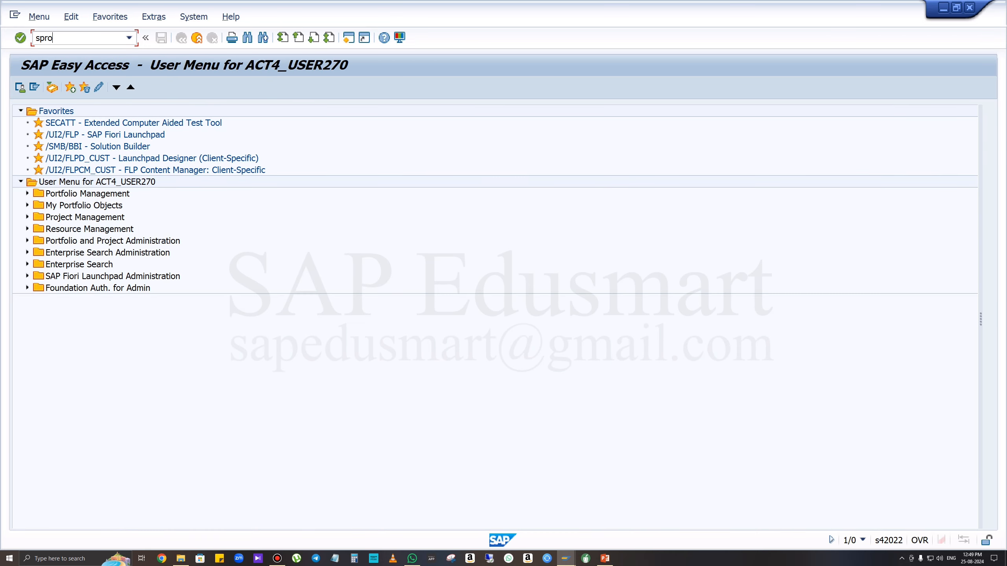
{"action": "key", "text": "Return"}
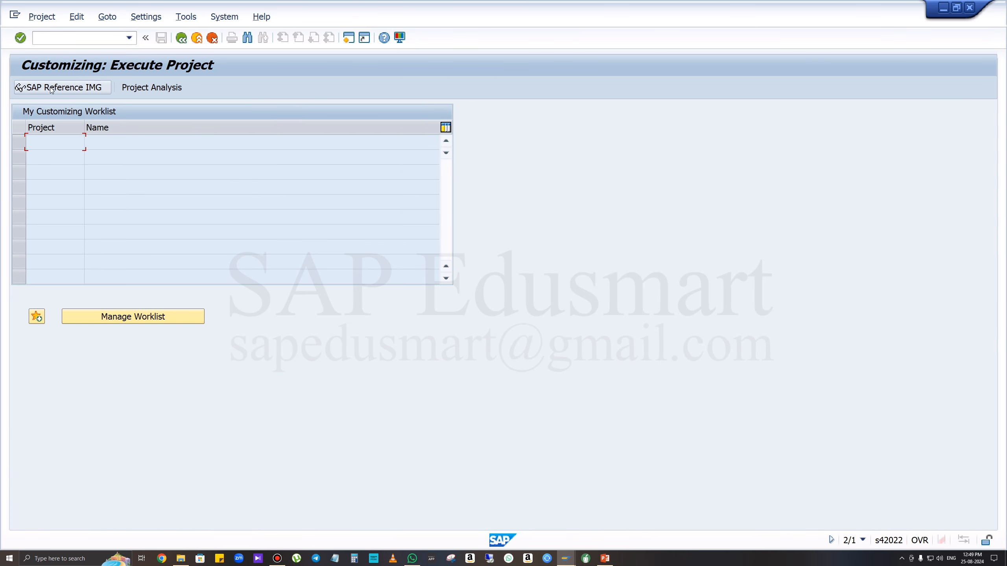
{"action": "left_click", "coordinate": [61, 93]}
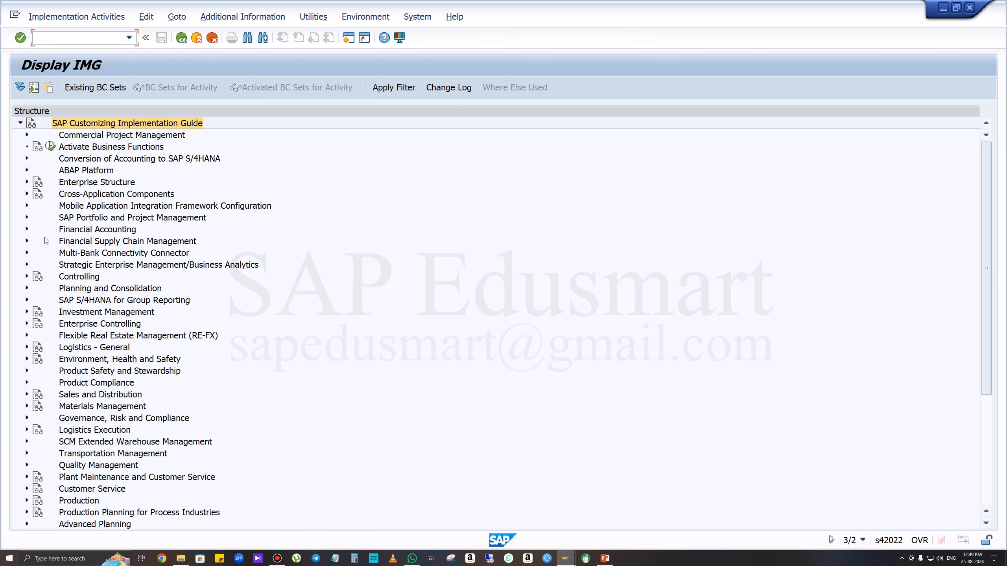
Step: Open Define Document Types under Financial Accounting, Financial Accounting Global Settings, Document, Document Types
{"action": "left_click", "coordinate": [27, 229]}
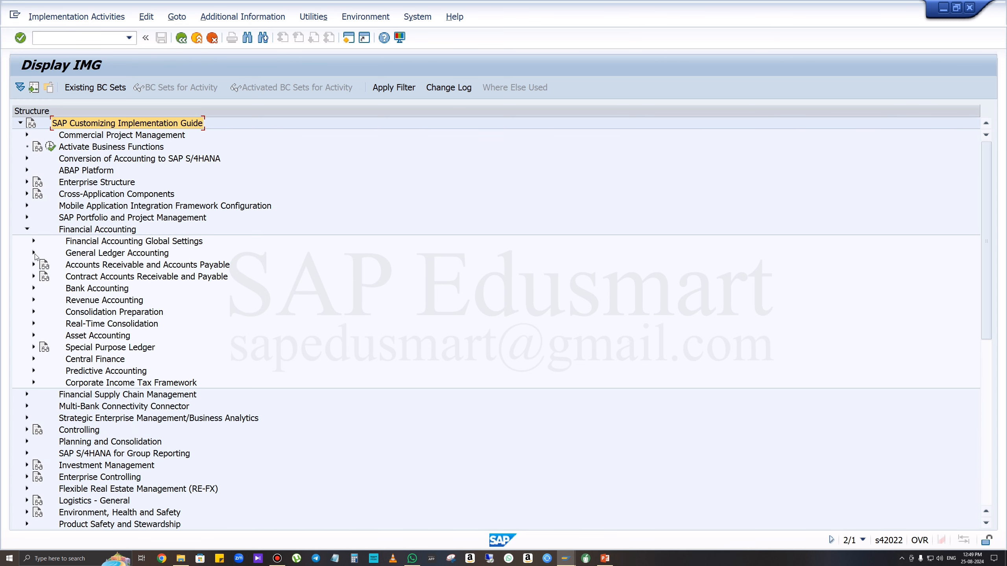
{"action": "left_click", "coordinate": [34, 241]}
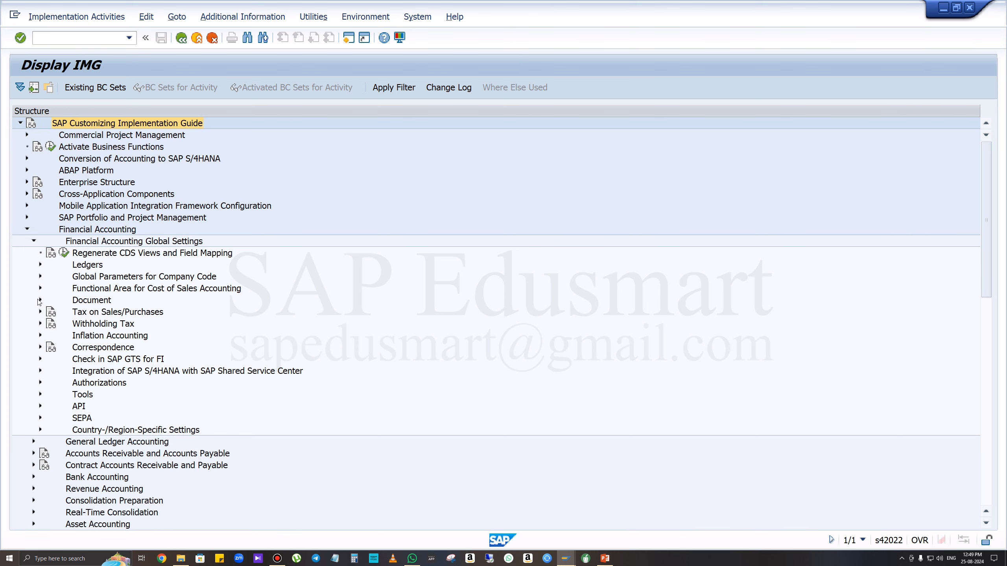
{"action": "left_click", "coordinate": [40, 300]}
{"action": "left_click", "coordinate": [46, 312]}
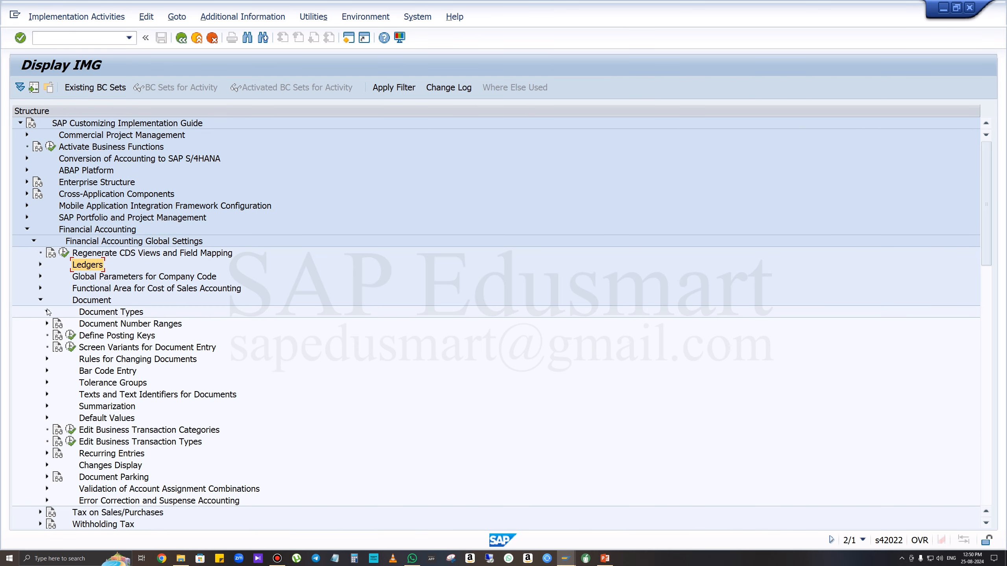
{"action": "left_click", "coordinate": [115, 326]}
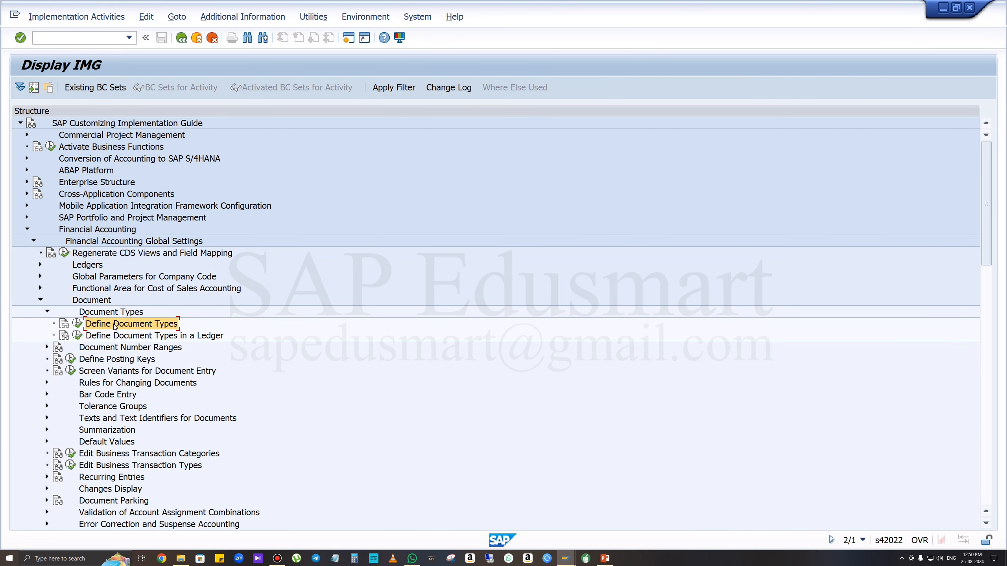
{"action": "left_click", "coordinate": [77, 325]}
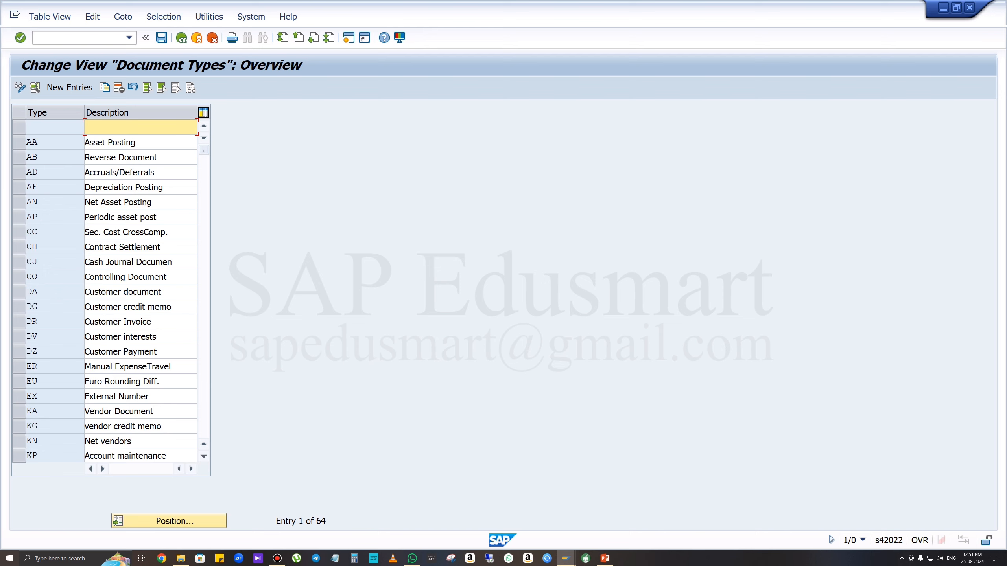
Step: Examine the asset posting type AA and the customer document types DA, DG and DR in the overview
{"action": "left_click", "coordinate": [21, 144]}
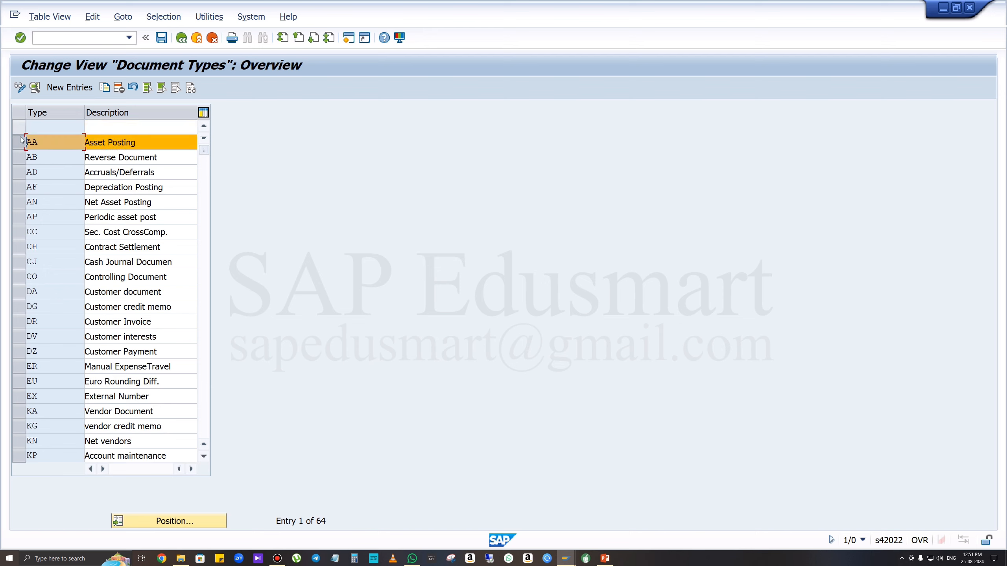
{"action": "left_click", "coordinate": [23, 144]}
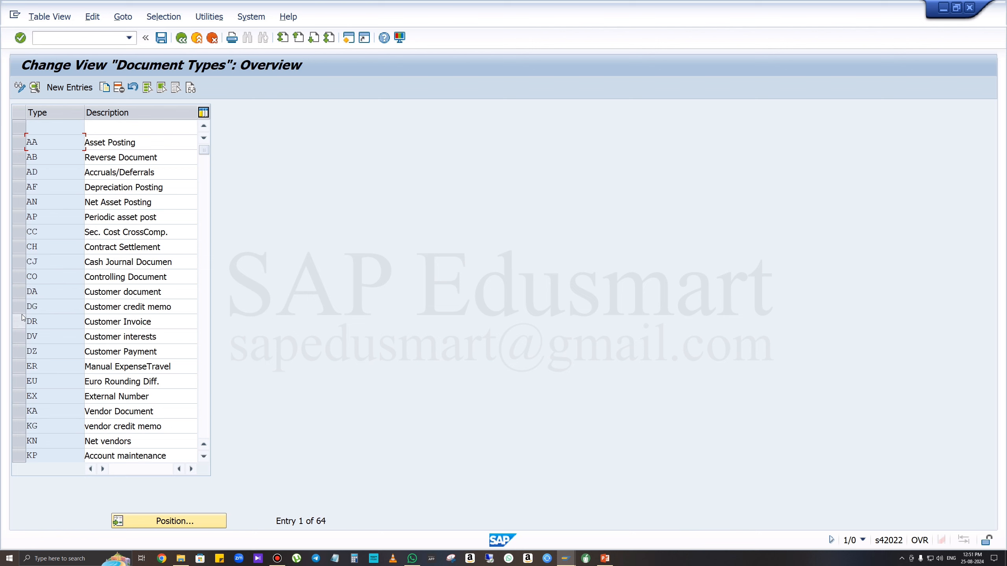
{"action": "left_click", "coordinate": [18, 293]}
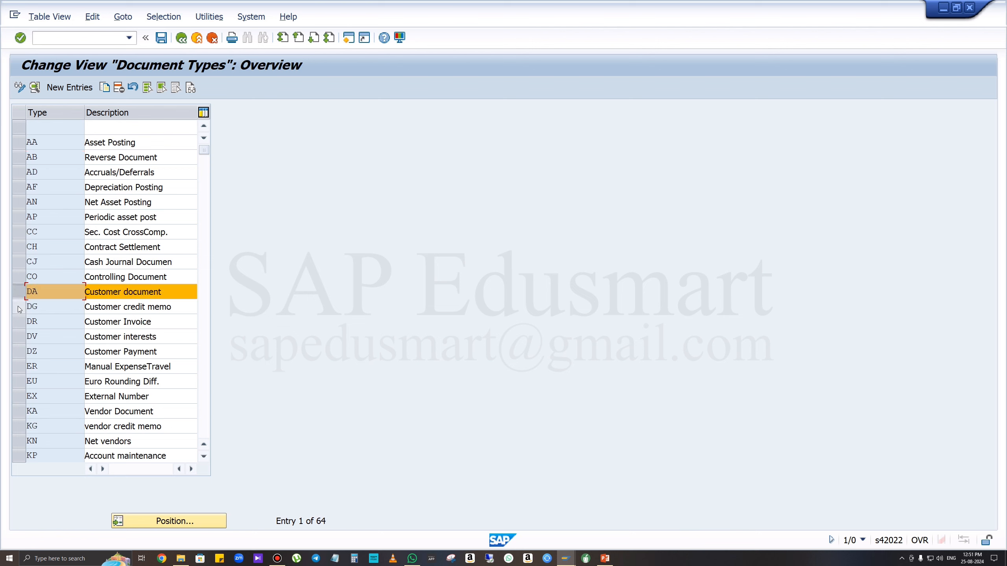
{"action": "left_click", "coordinate": [19, 308]}
{"action": "left_click", "coordinate": [20, 322]}
{"action": "left_click", "coordinate": [19, 307]}
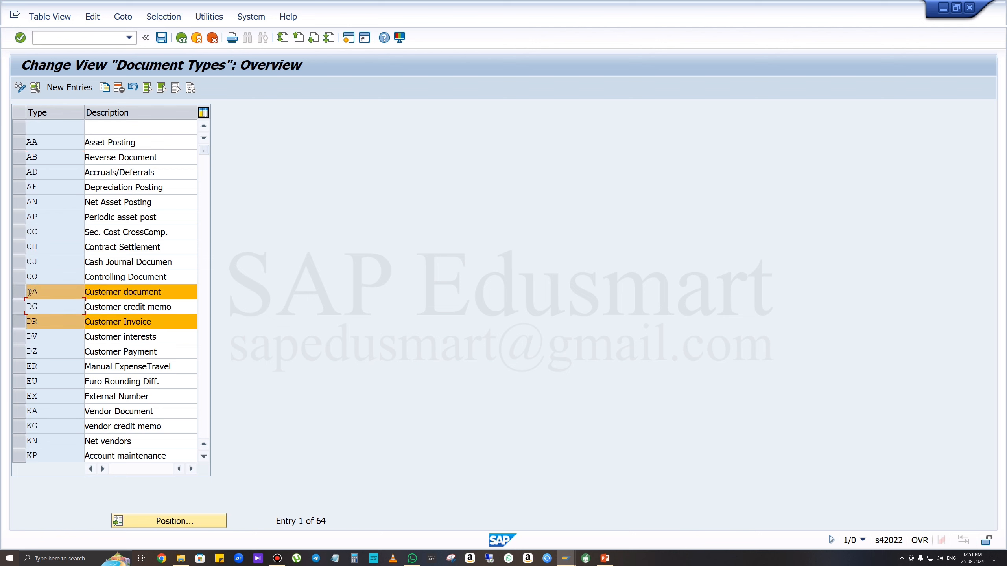
{"action": "left_click", "coordinate": [19, 292]}
{"action": "left_click", "coordinate": [19, 321]}
Step: Open the details of document type SA, GL account Document, and check its number range
{"action": "scroll", "coordinate": [95, 411], "scroll_direction": "down", "scroll_amount": 4}
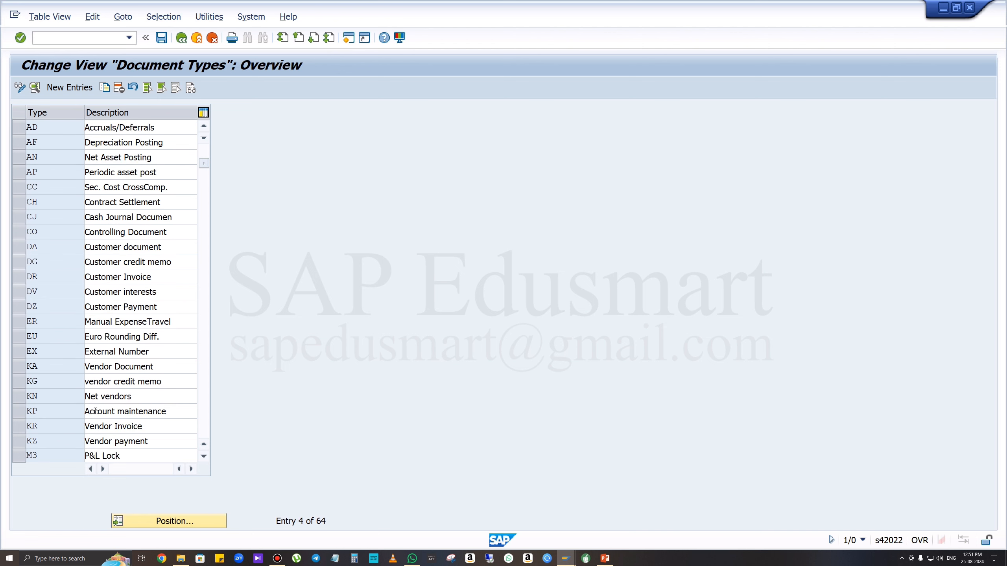
{"action": "scroll", "coordinate": [95, 410], "scroll_direction": "down", "scroll_amount": 4}
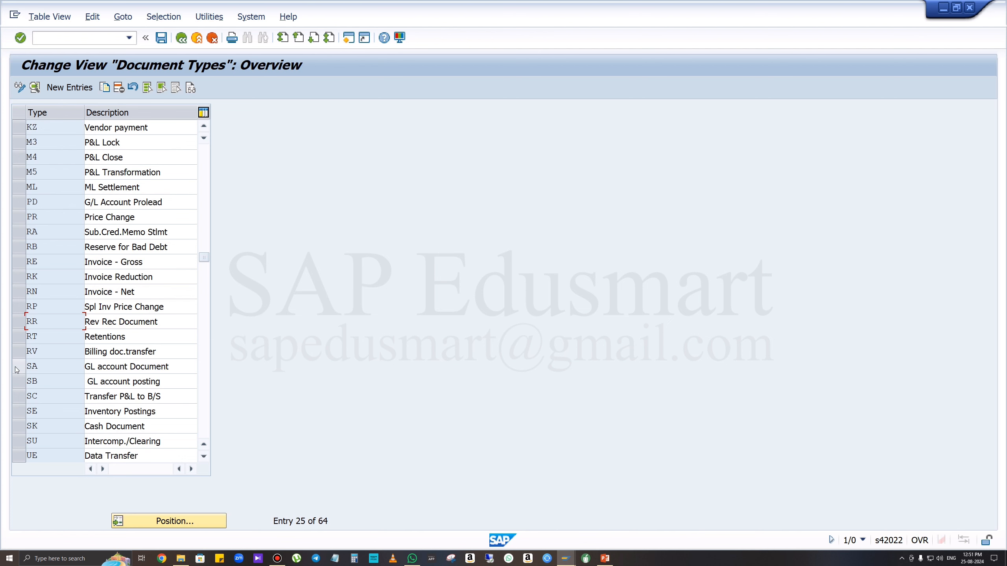
{"action": "double_click", "coordinate": [52, 367]}
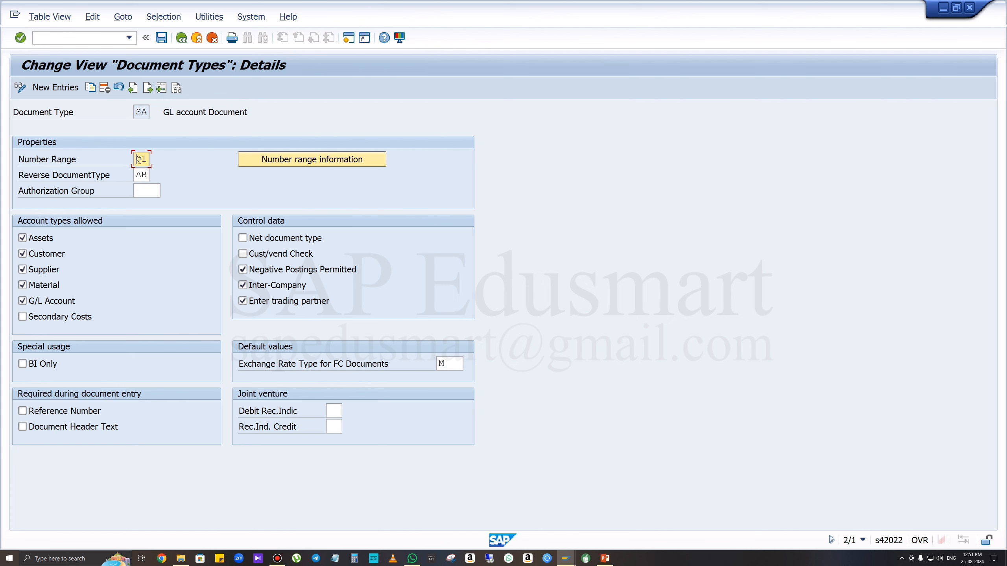
{"action": "double_click", "coordinate": [145, 158]}
Step: Switch to the PowerPoint presentation and check the number range row for SA on the Define Number Ranges slide
{"action": "left_click", "coordinate": [605, 559]}
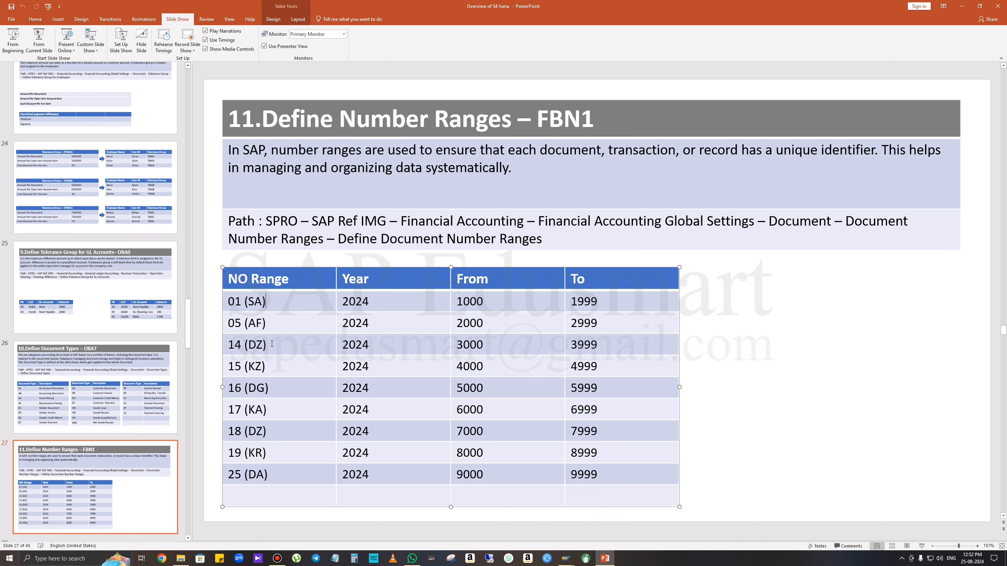
{"action": "left_click_drag", "start_coordinate": [233, 298], "coordinate": [223, 297]}
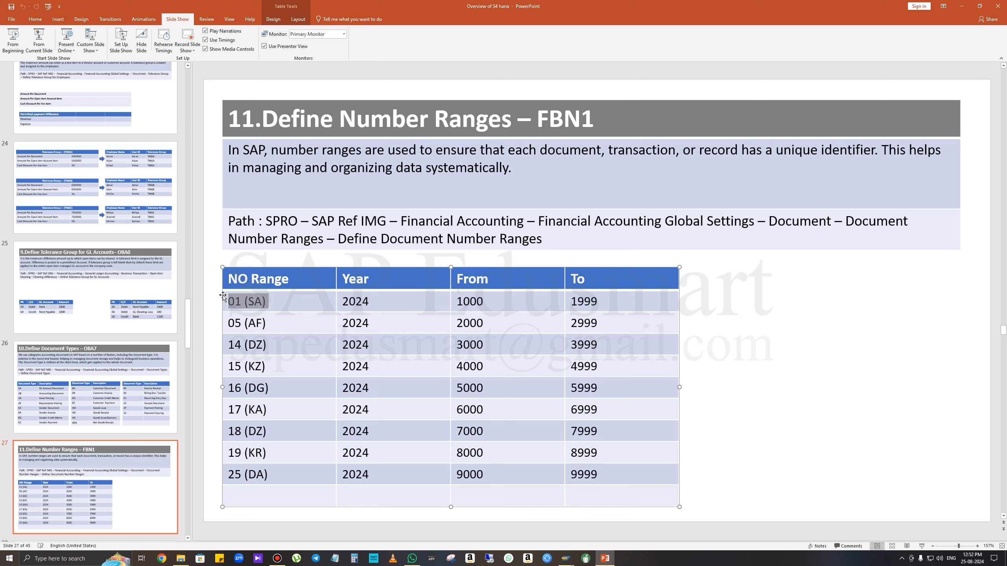
{"action": "left_click", "coordinate": [275, 305]}
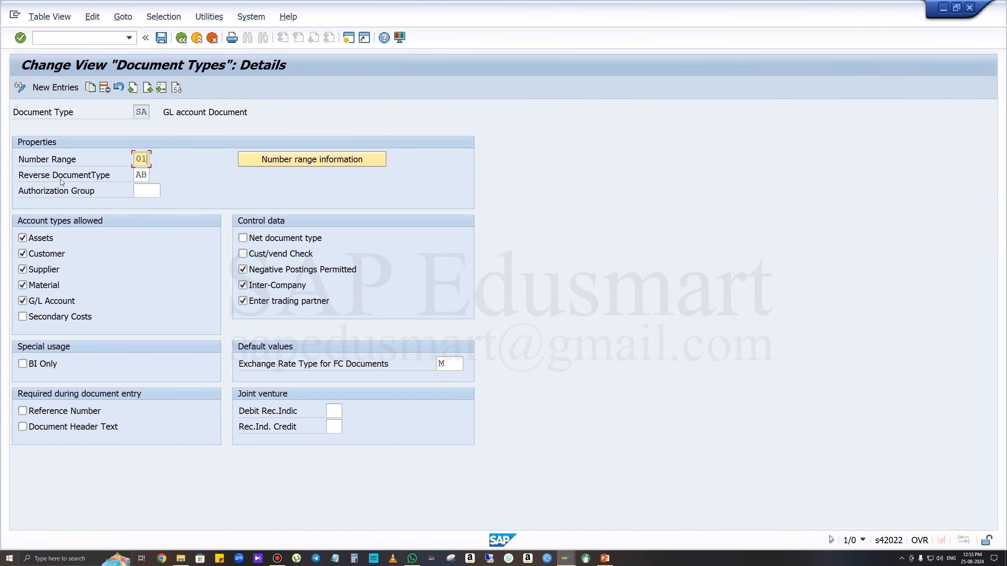
Step: Back in SAP, examine document type SA's reverse document type, description and exchange rate type for foreign currency documents
{"action": "left_click", "coordinate": [144, 175]}
{"action": "left_click_drag", "start_coordinate": [249, 112], "coordinate": [143, 117]}
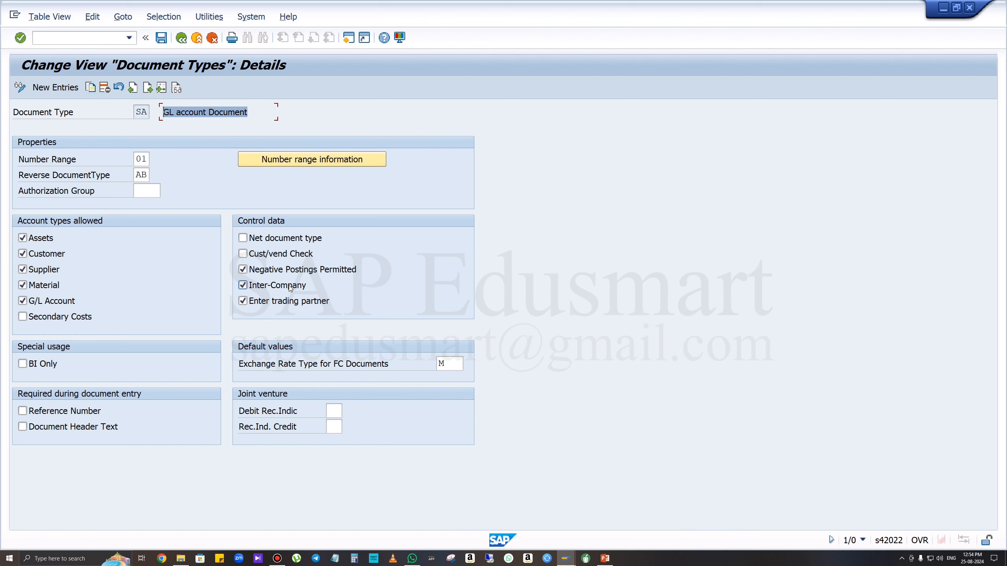
{"action": "left_click", "coordinate": [441, 364]}
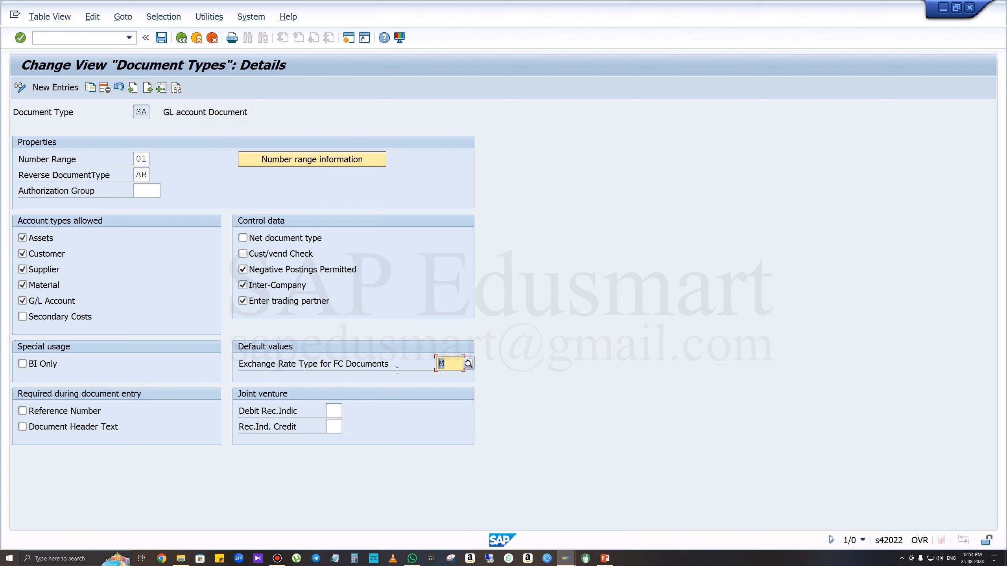
{"action": "left_click", "coordinate": [455, 368]}
{"action": "key", "text": "Return"}
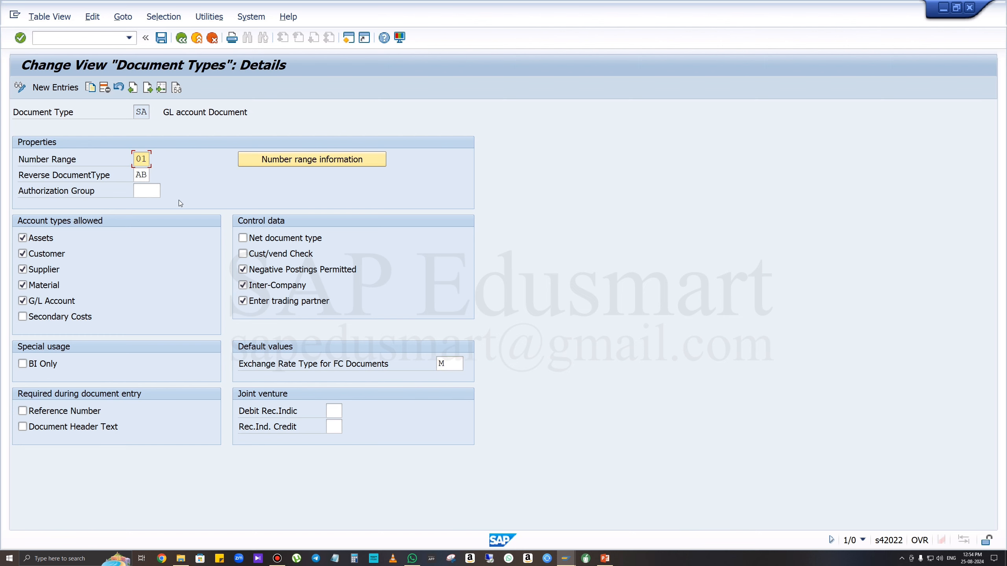
Step: Open the number range information for document type SA and the editable intervals for company code TM77
{"action": "left_click", "coordinate": [289, 161]}
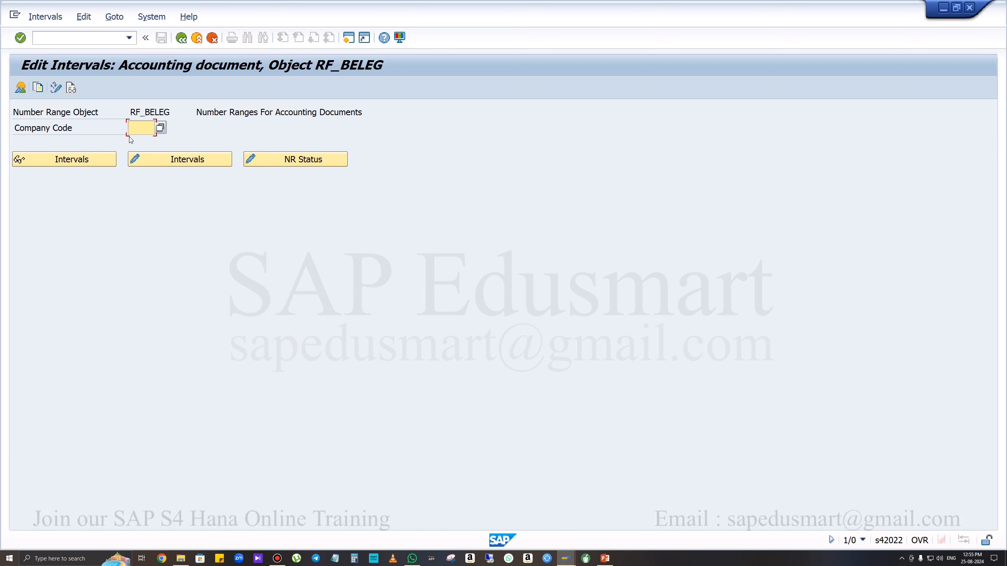
{"action": "type", "text": "t"}
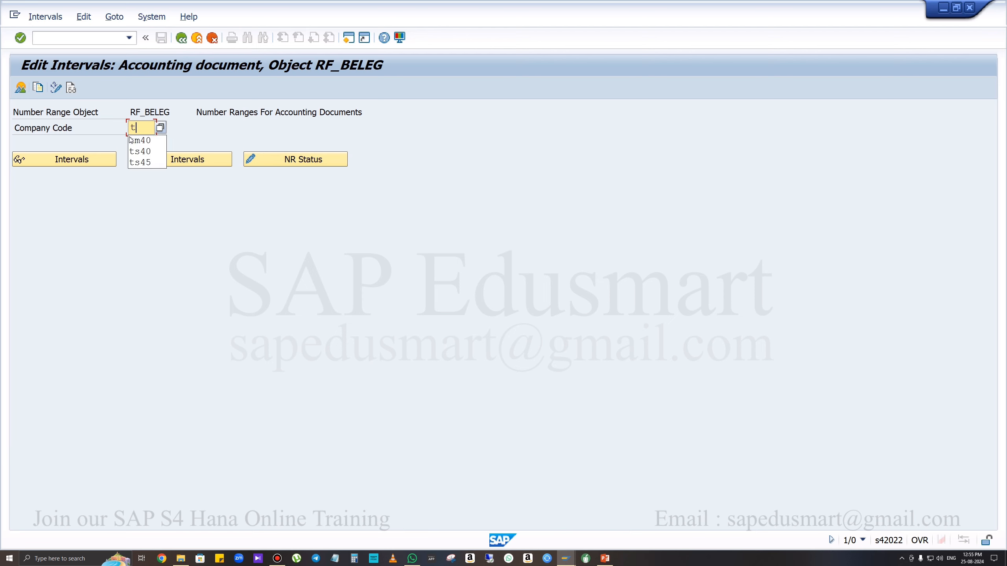
{"action": "type", "text": "m77"}
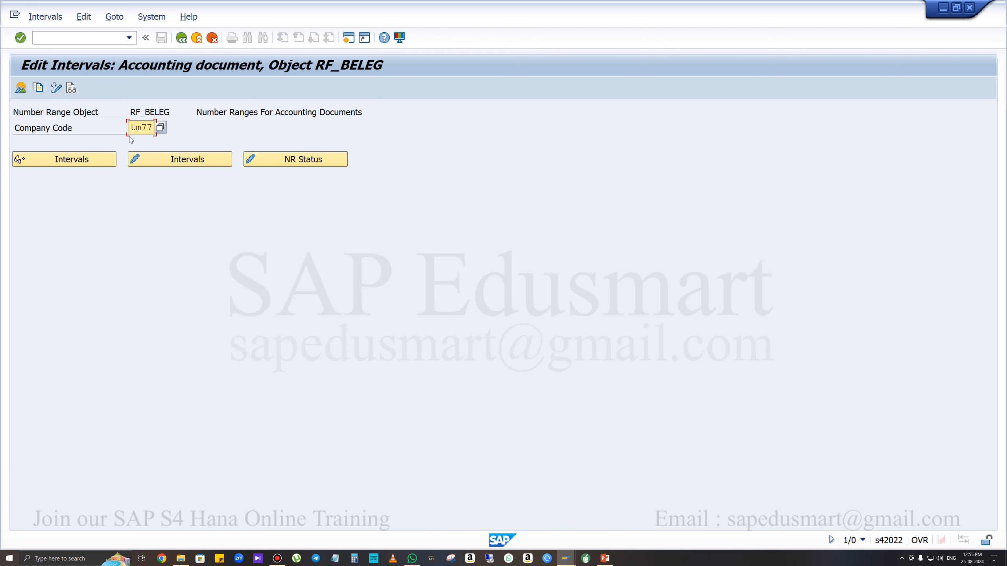
{"action": "left_click", "coordinate": [194, 163]}
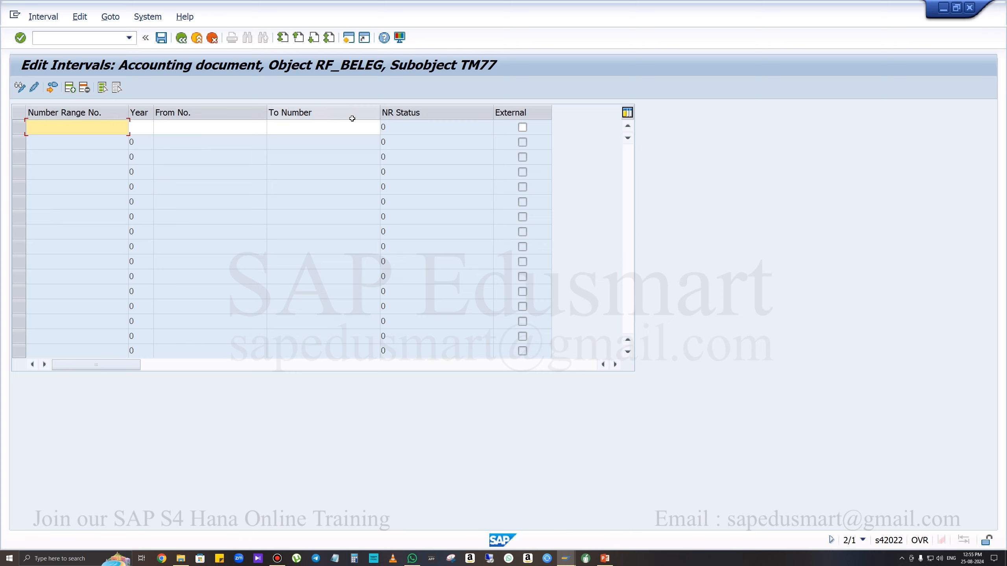
Step: Define number range 01 for year 2024 with the interval from 1000 to 1999
{"action": "left_click", "coordinate": [225, 130]}
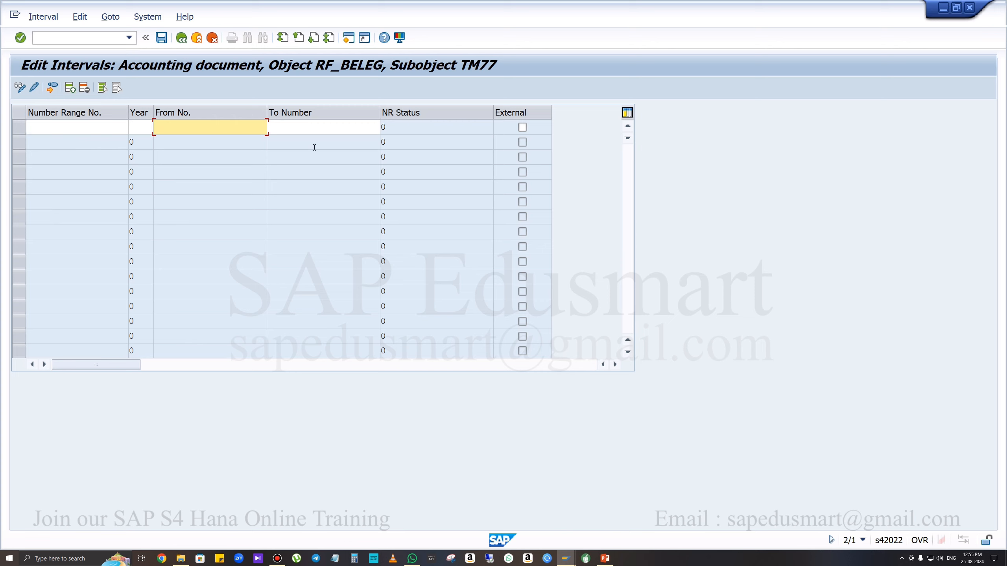
{"action": "left_click", "coordinate": [324, 132]}
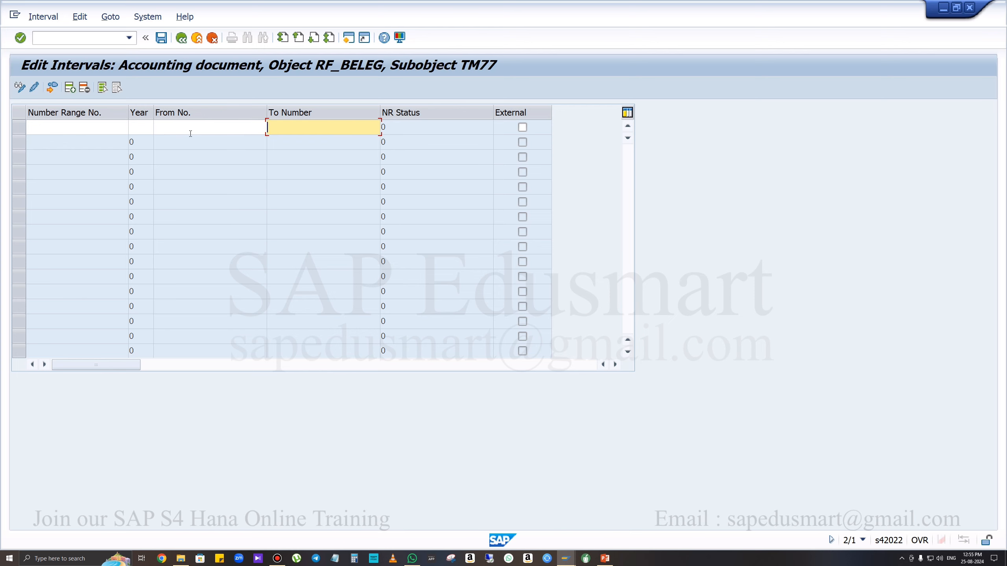
{"action": "left_click", "coordinate": [83, 126]}
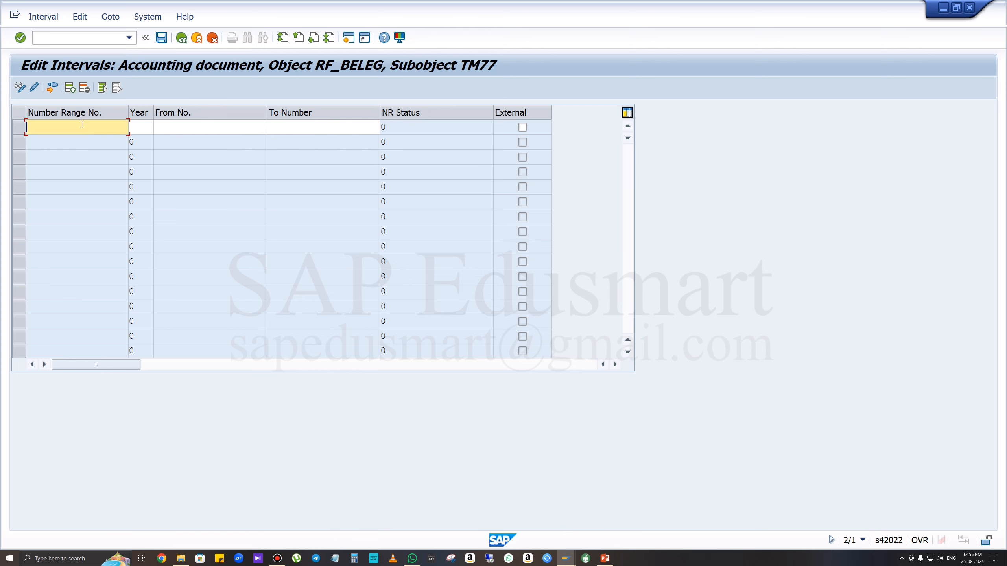
{"action": "type", "text": "01"}
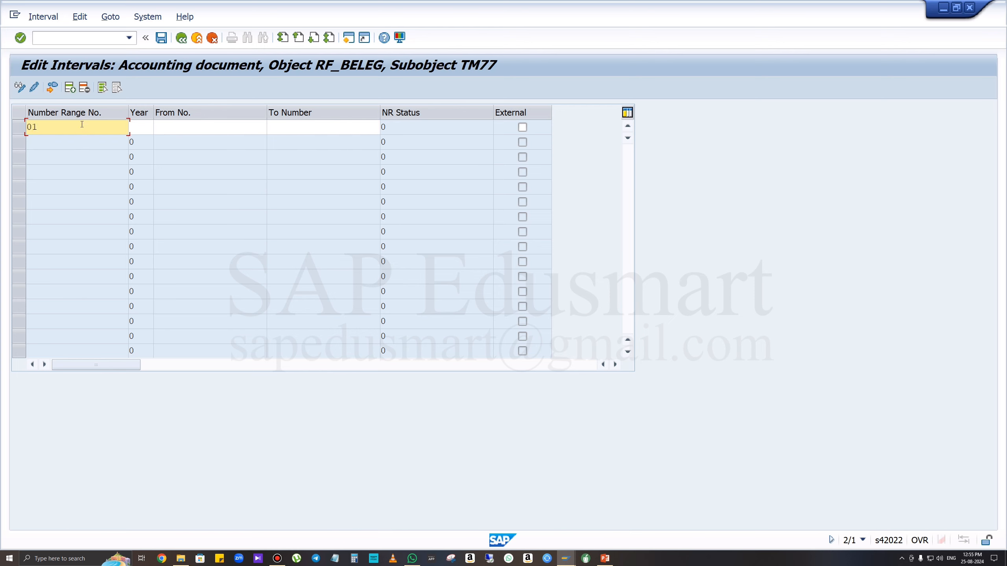
{"action": "key", "text": "Tab"}
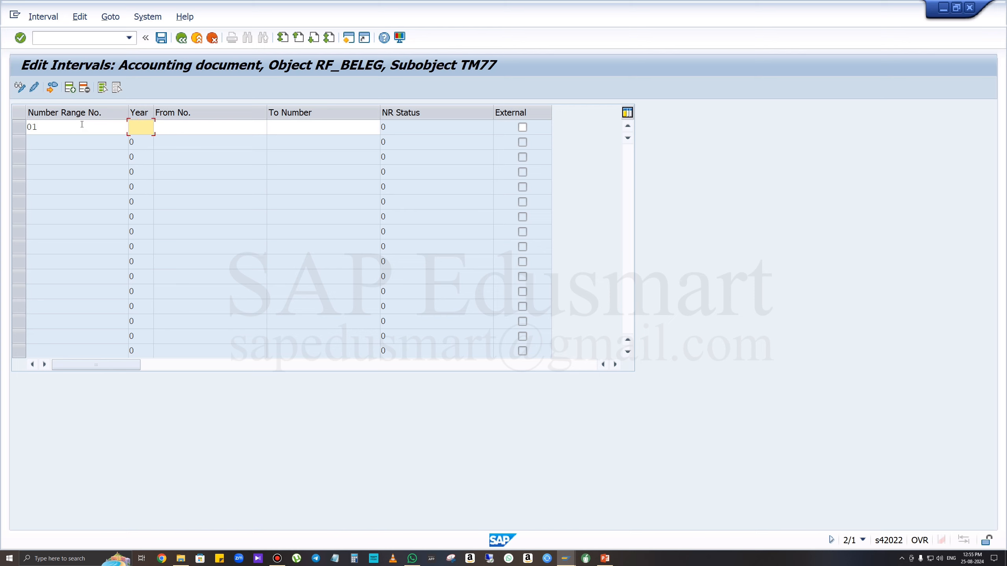
{"action": "type", "text": "2024"}
{"action": "key", "text": "Tab"}
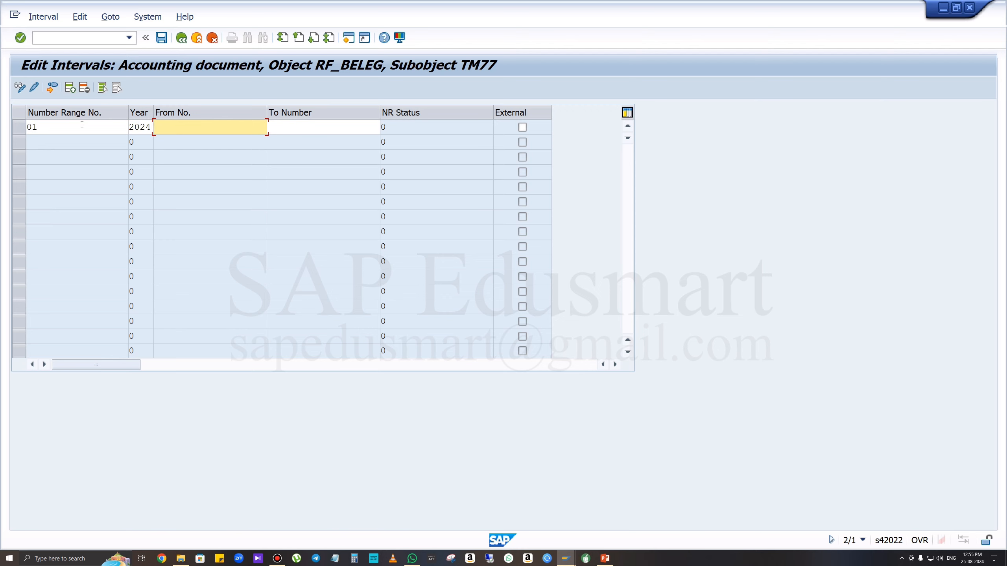
{"action": "type", "text": "1000"}
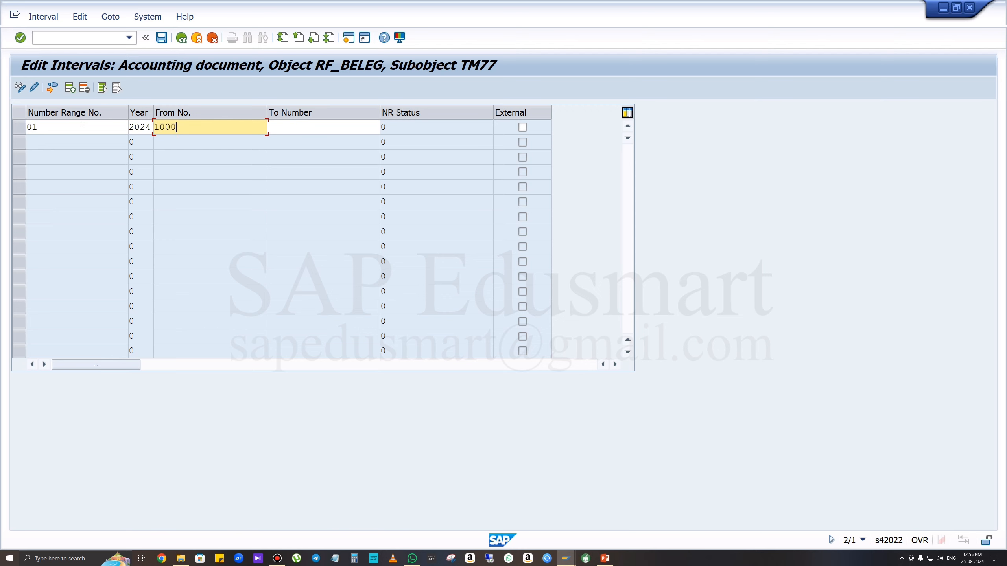
{"action": "key", "text": "Tab"}
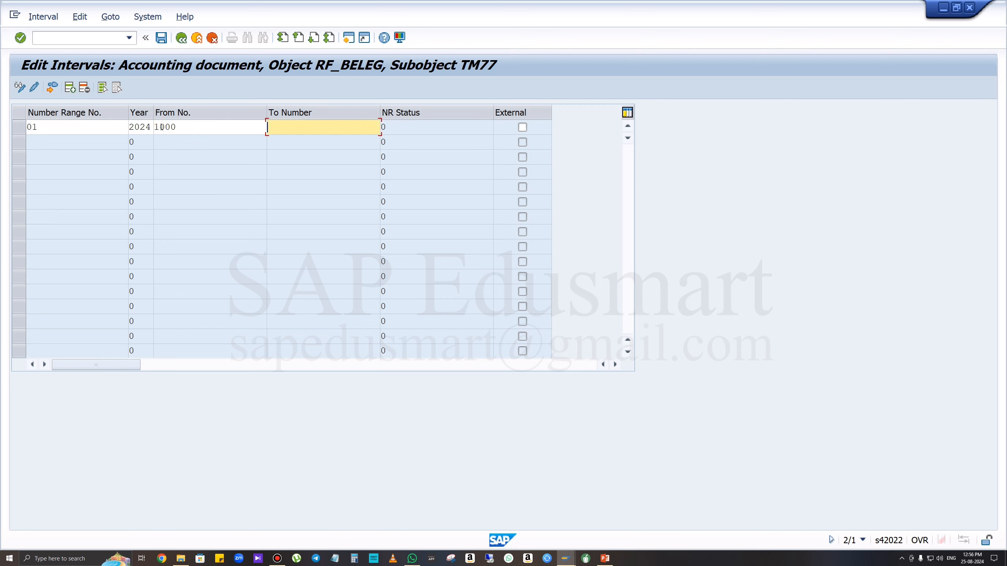
{"action": "type", "text": "1999"}
Step: Save number range 01 with External left unselected and acknowledge the number range interval transport notice
{"action": "key", "text": "shift+Tab"}
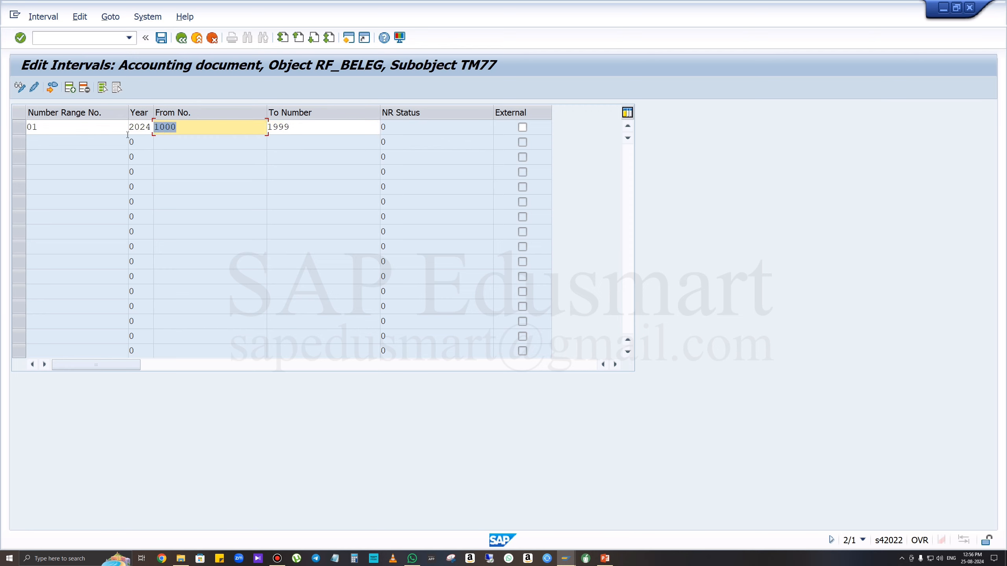
{"action": "left_click", "coordinate": [189, 125]}
{"action": "double_click", "coordinate": [382, 129]}
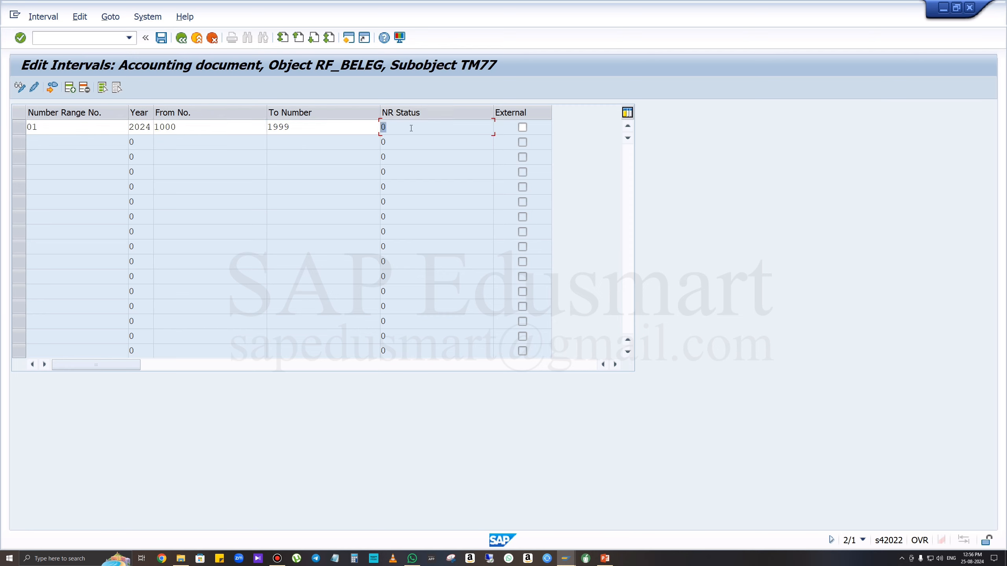
{"action": "key", "text": "Return"}
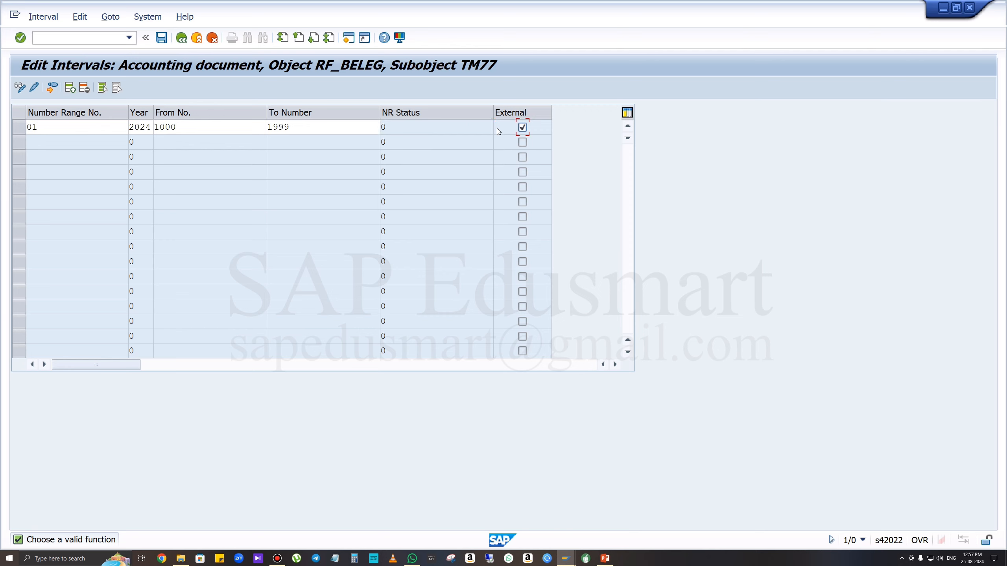
{"action": "left_click", "coordinate": [498, 128]}
{"action": "left_click", "coordinate": [161, 37]}
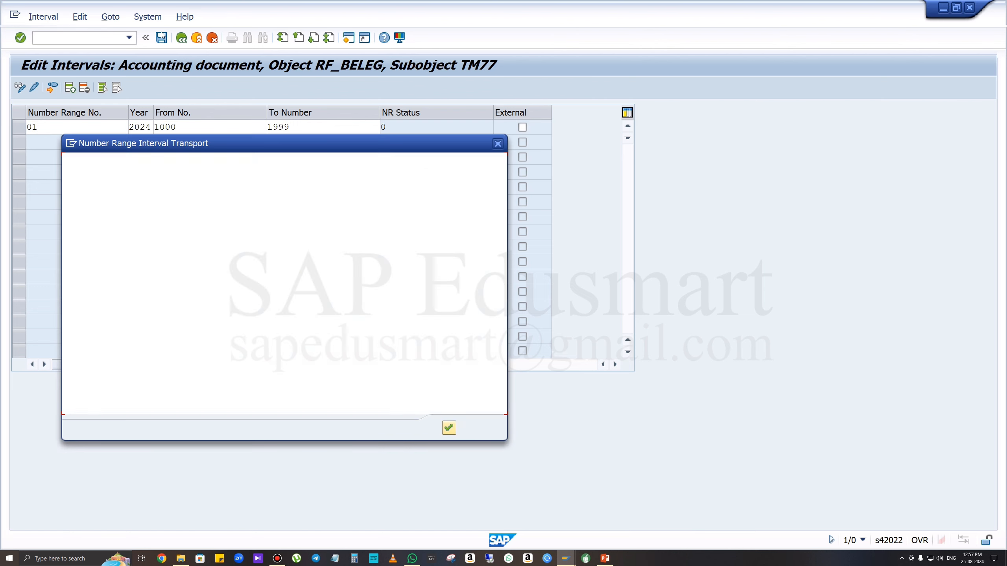
{"action": "left_click", "coordinate": [448, 427]}
Step: Go back through the document type SA details and the document types overview to the IMG structure
{"action": "left_click", "coordinate": [181, 38]}
{"action": "left_click", "coordinate": [181, 38]}
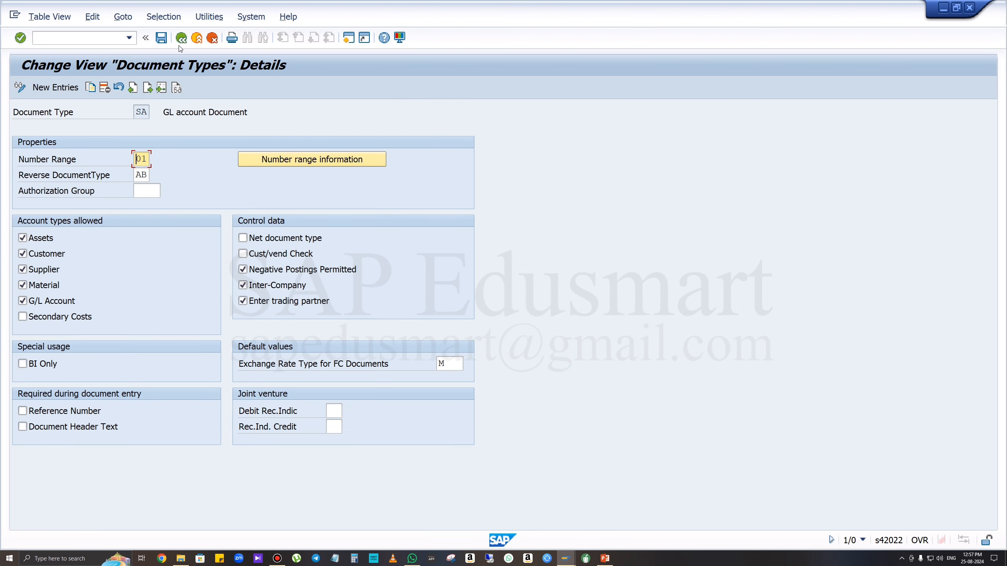
{"action": "left_click", "coordinate": [181, 39]}
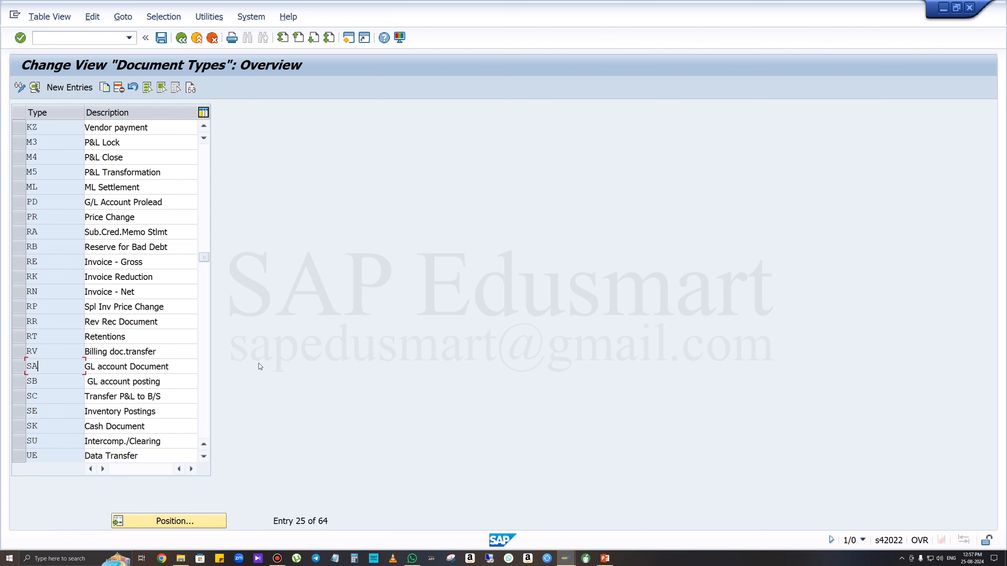
{"action": "left_click", "coordinate": [181, 38]}
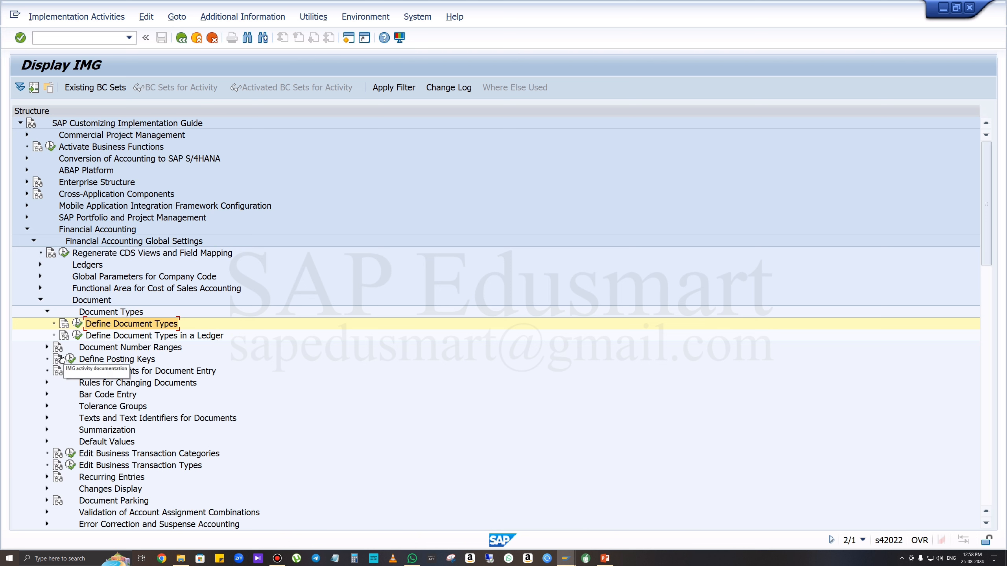
Step: Collapse Document Types, expand Document Number Ranges and execute the Define Document Number Ranges activity
{"action": "left_click", "coordinate": [47, 312]}
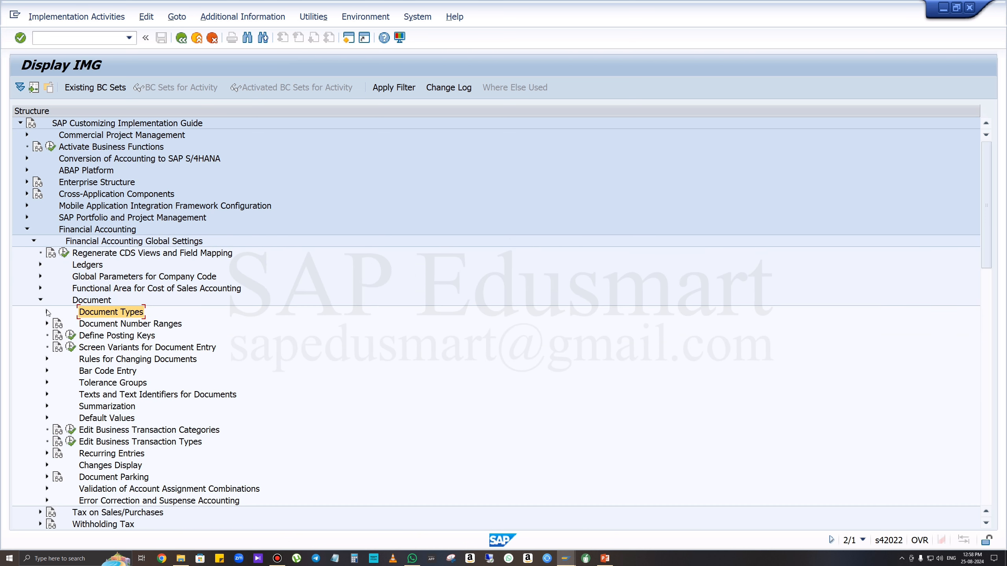
{"action": "left_click", "coordinate": [126, 324]}
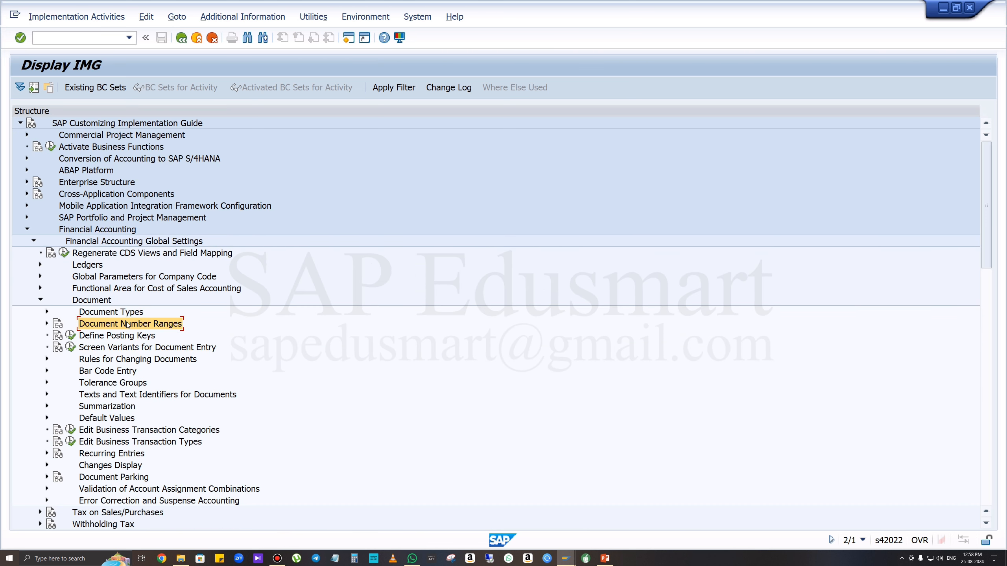
{"action": "left_click", "coordinate": [47, 324]}
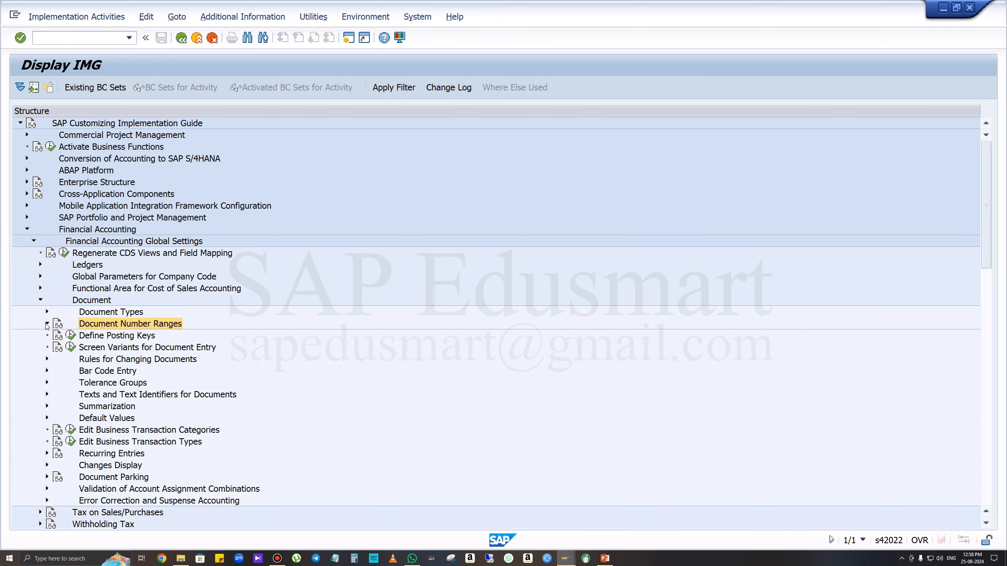
{"action": "left_click", "coordinate": [144, 337]}
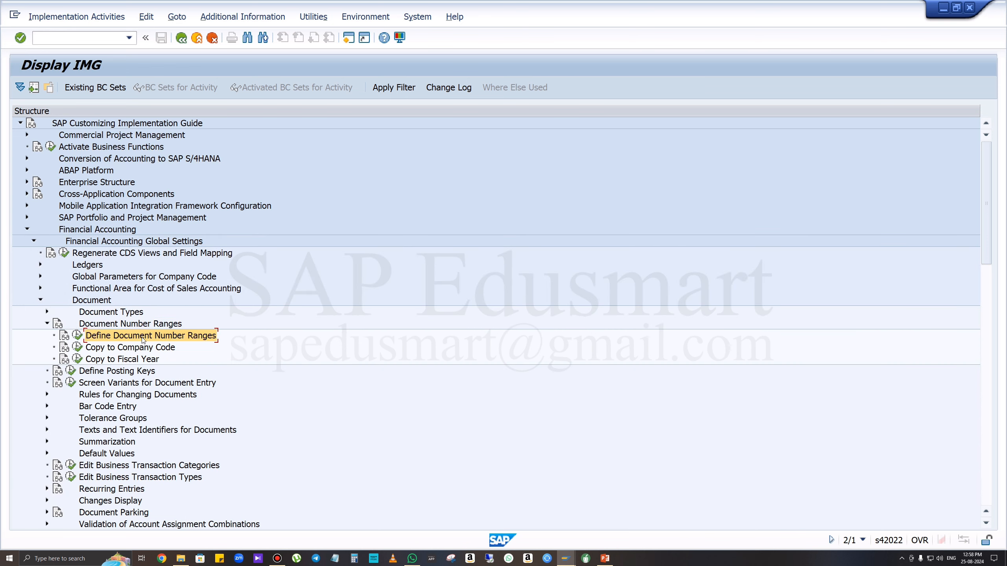
{"action": "left_click", "coordinate": [78, 336]}
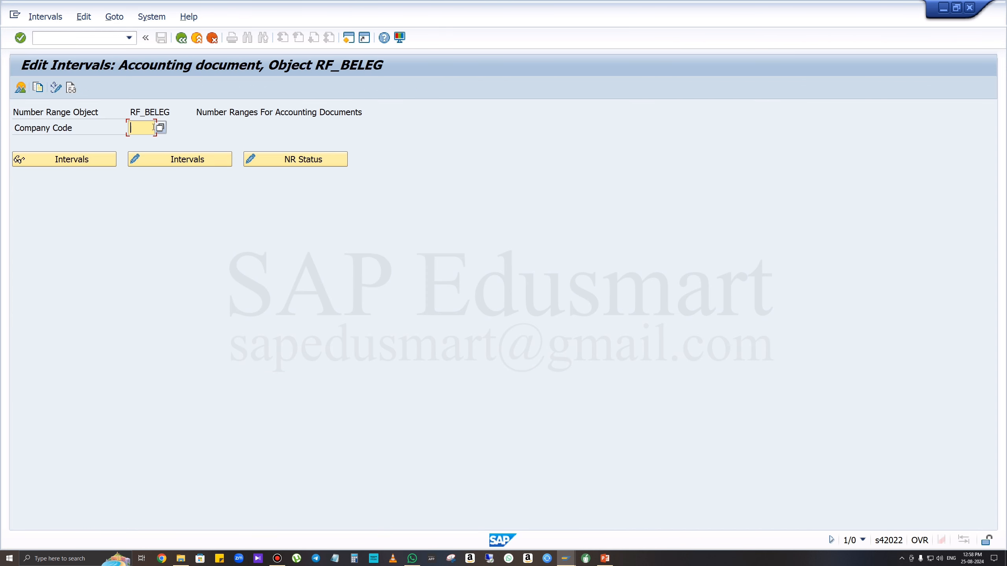
Step: Open the editable intervals for company code TM77 and insert a new interval row
{"action": "type", "text": "tm"}
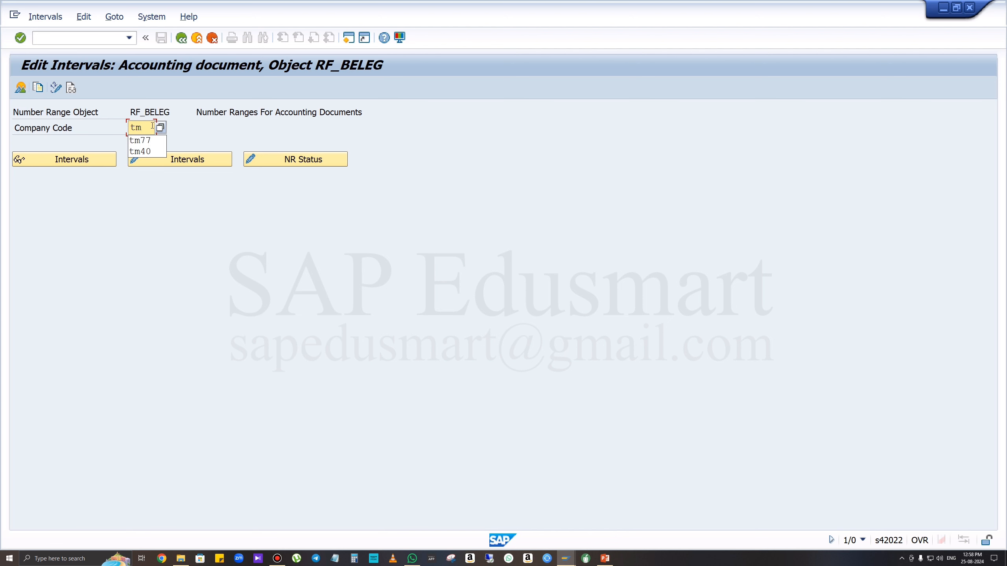
{"action": "type", "text": "77"}
{"action": "left_click", "coordinate": [187, 156]}
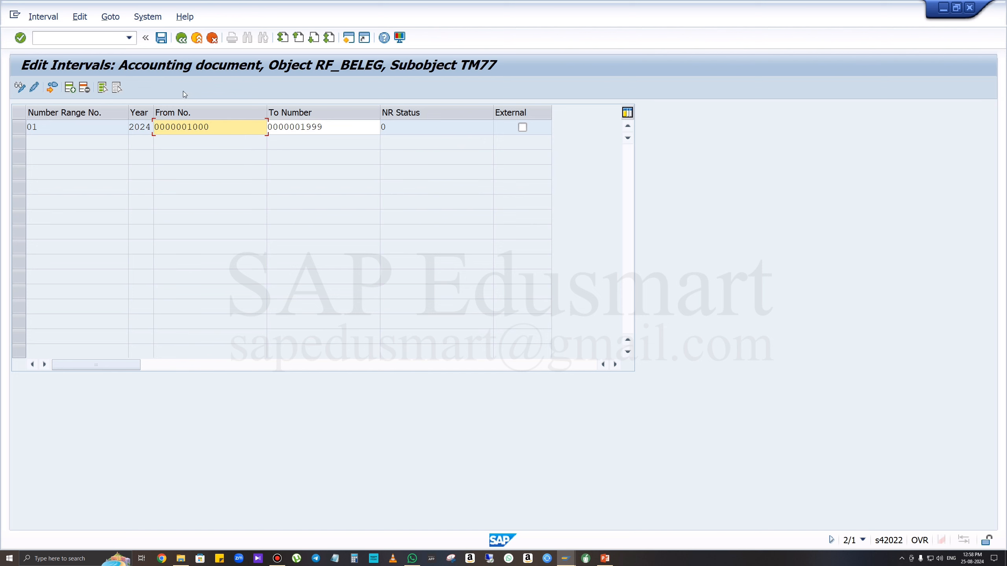
{"action": "left_click", "coordinate": [183, 39]}
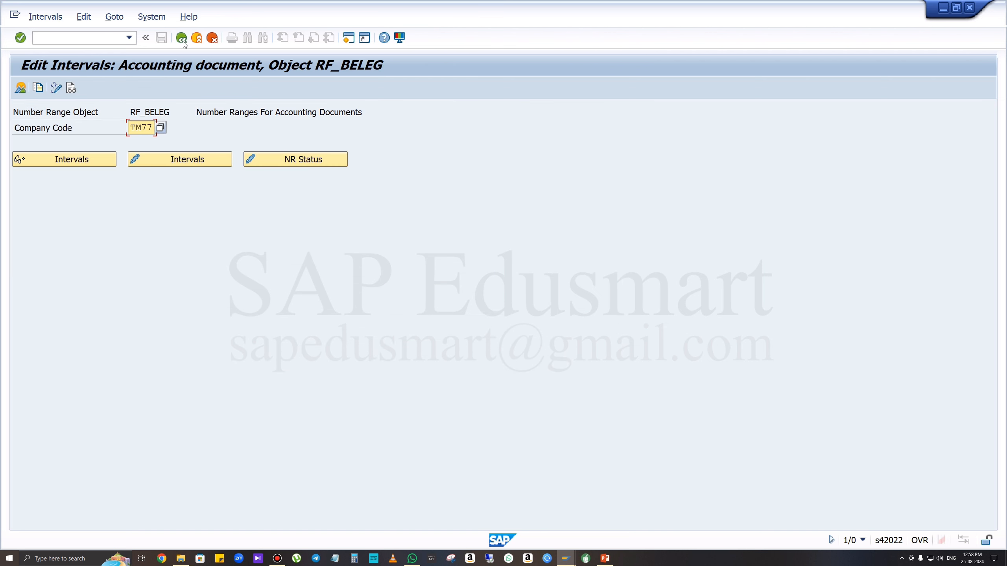
{"action": "left_click", "coordinate": [171, 162]}
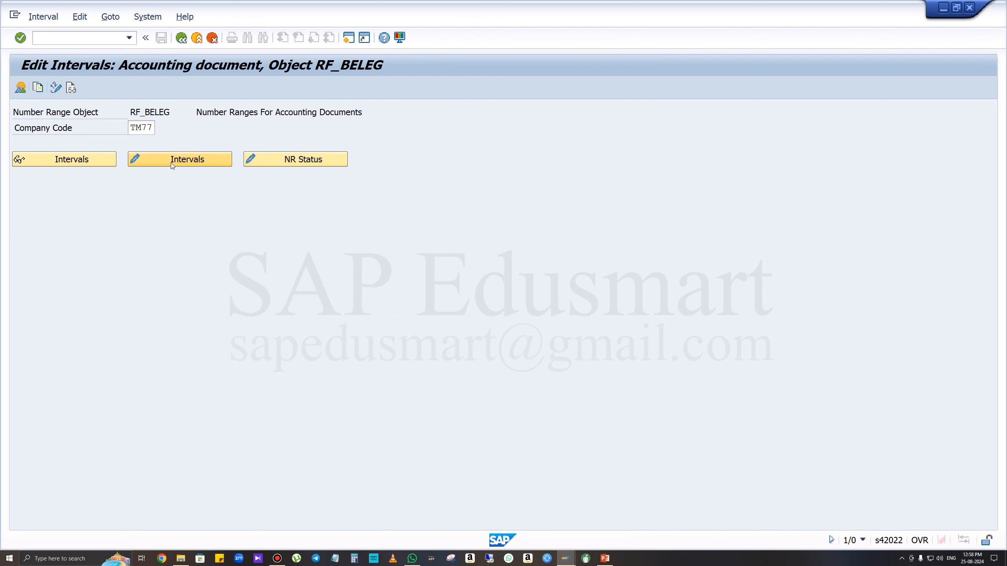
{"action": "left_click", "coordinate": [70, 88]}
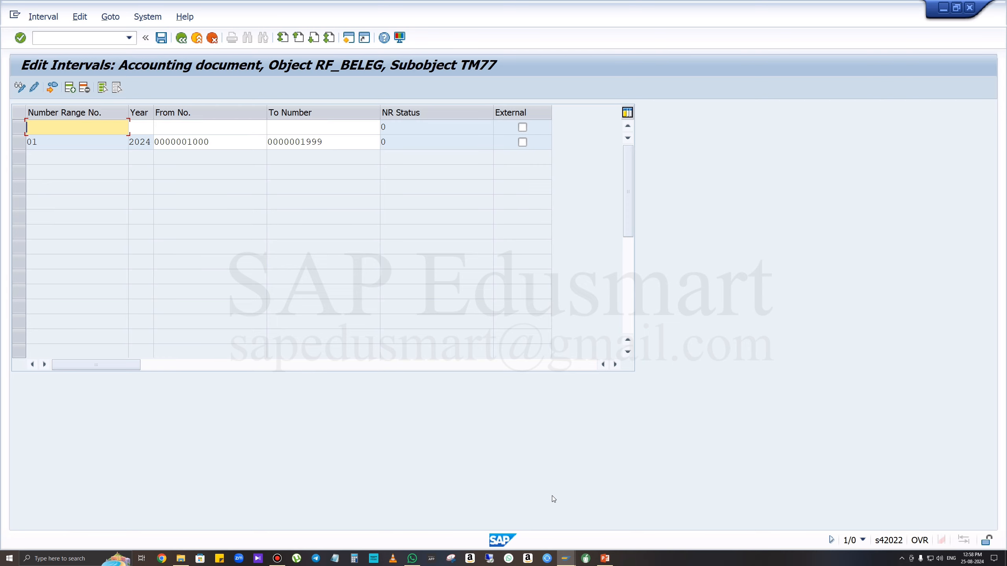
Step: Switch to the PowerPoint presentation to check the number range table on the Define Number Ranges slide, and return to SAP
{"action": "left_click", "coordinate": [605, 558]}
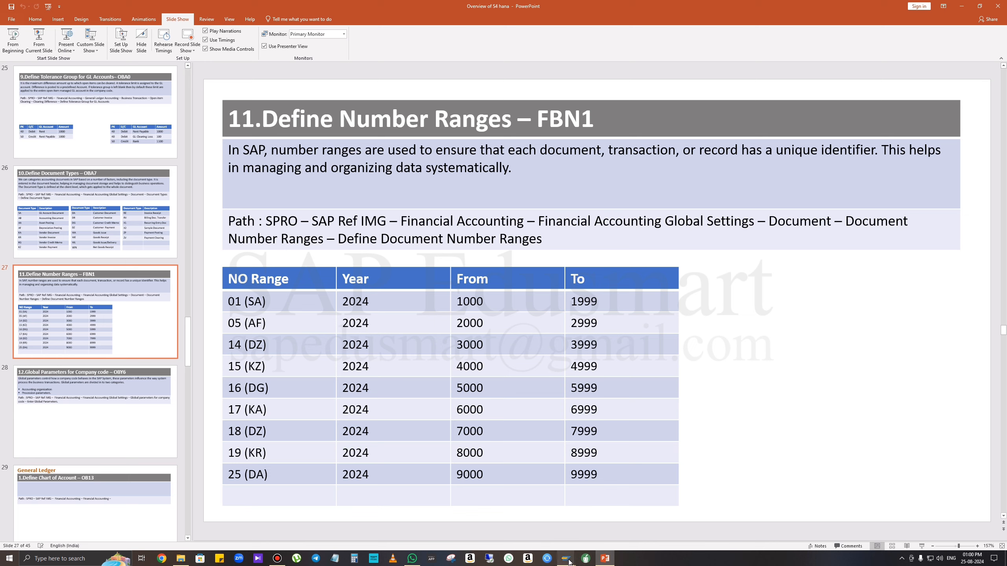
{"action": "mouse_move", "coordinate": [569, 561]}
{"action": "left_click", "coordinate": [597, 522]}
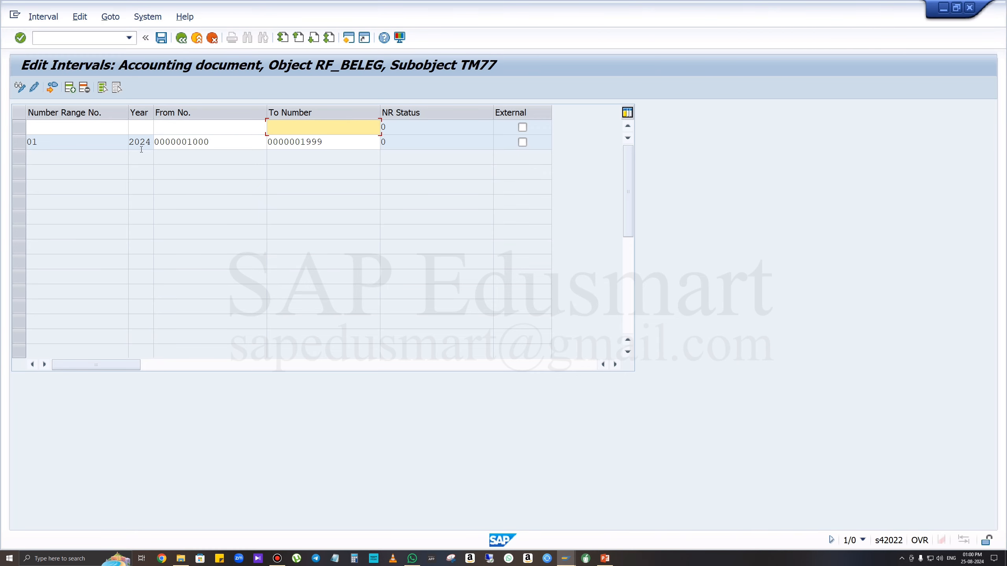
Step: Fill the new row with number range 05, year 2024, from 2000 to 2999
{"action": "left_click", "coordinate": [100, 131]}
{"action": "type", "text": "05"}
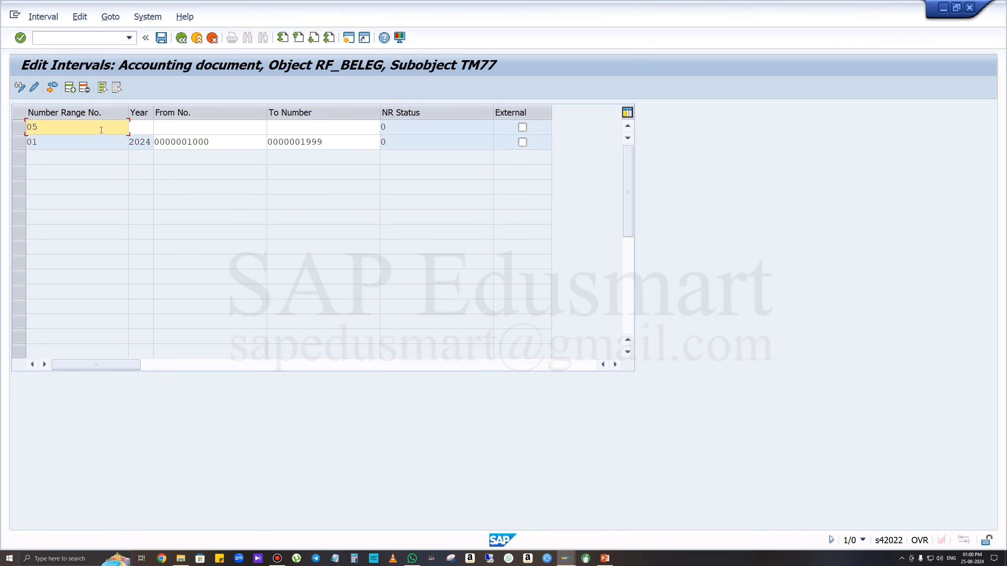
{"action": "key", "text": "Tab"}
{"action": "type", "text": "2024"}
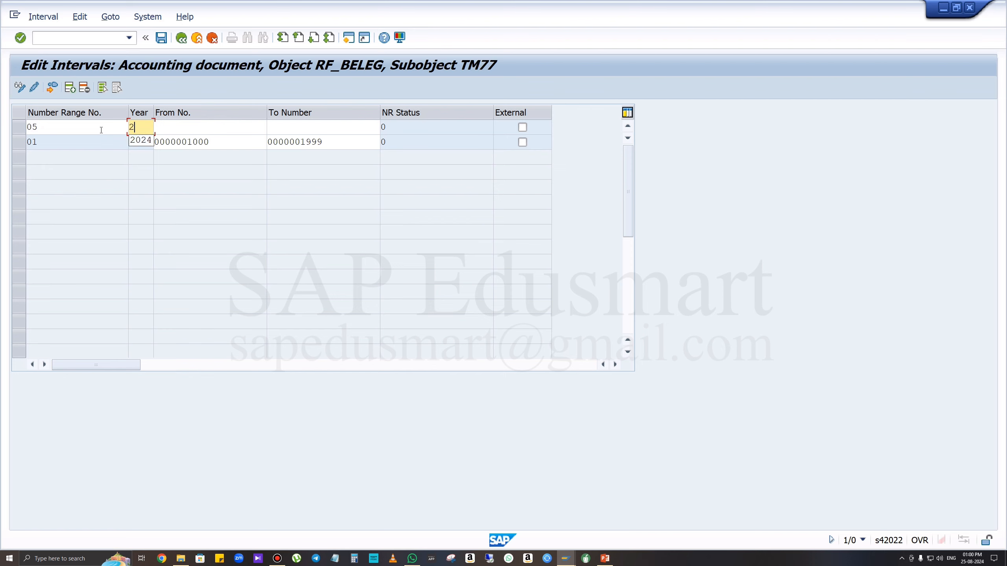
{"action": "key", "text": "Tab"}
{"action": "type", "text": "2000"}
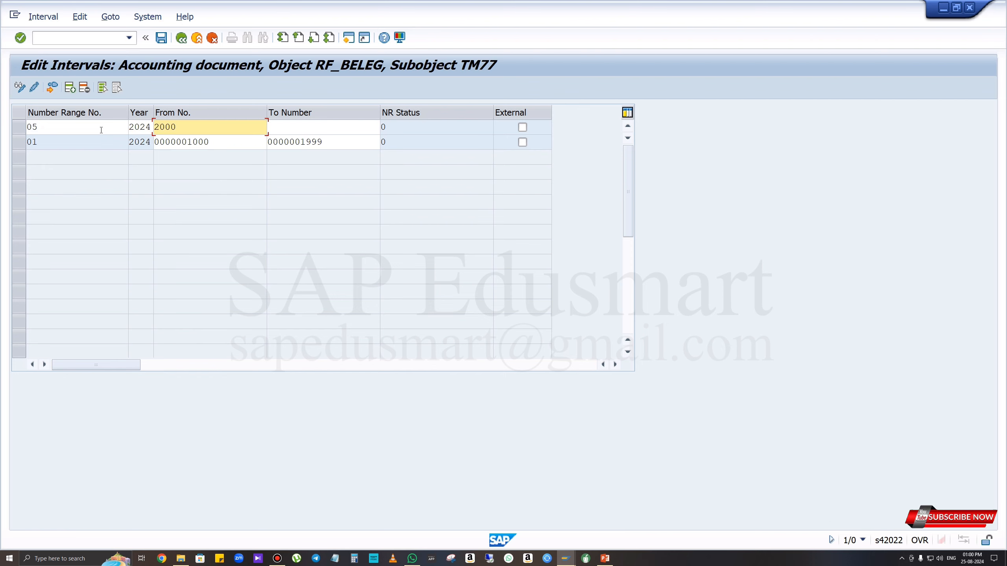
{"action": "key", "text": "Tab"}
{"action": "type", "text": "2999"}
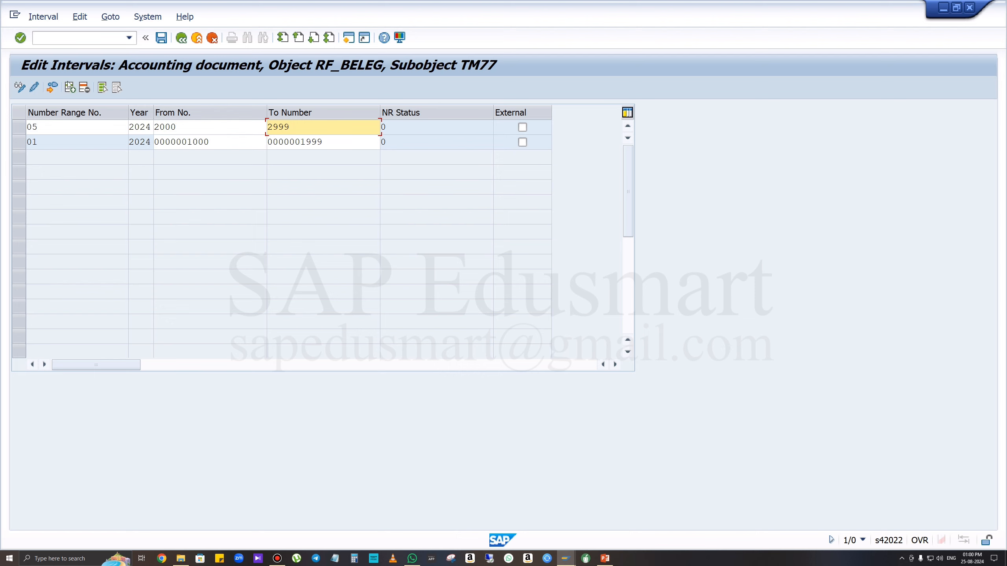
Step: Insert an interval row for number range 14, year 2024, from 3000 to 3999
{"action": "left_click", "coordinate": [69, 87]}
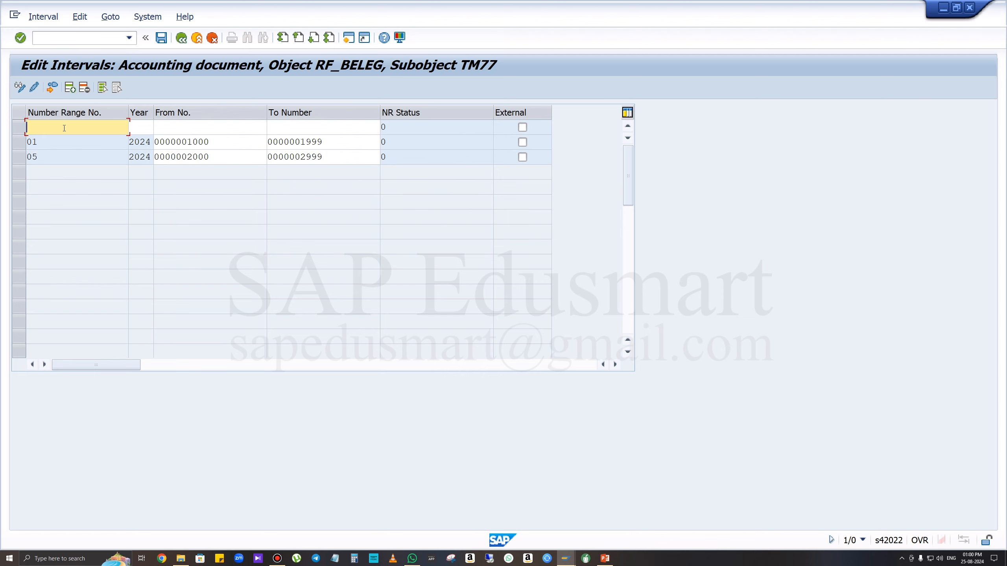
{"action": "type", "text": "14"}
{"action": "key", "text": "Tab"}
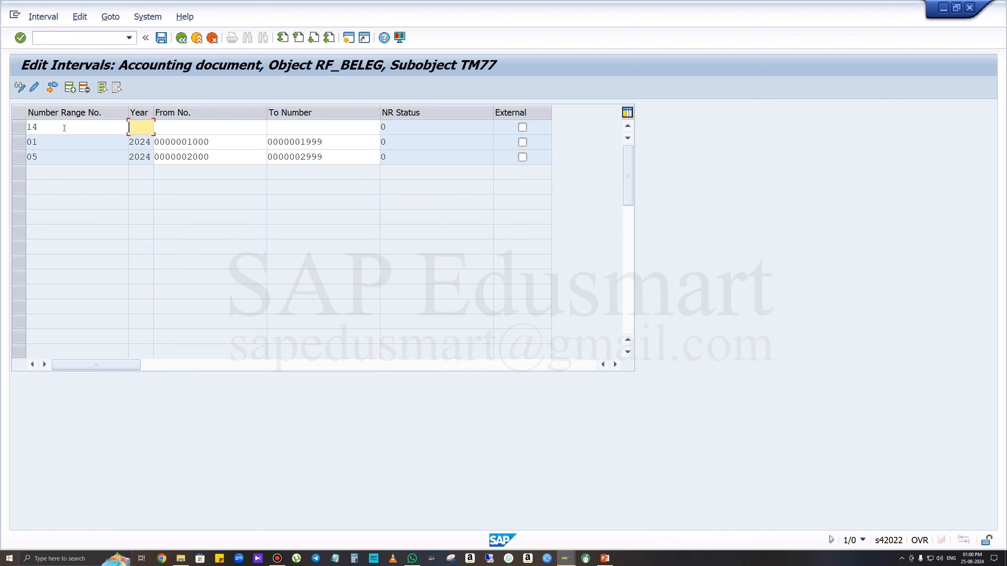
{"action": "type", "text": "2024"}
{"action": "key", "text": "Tab"}
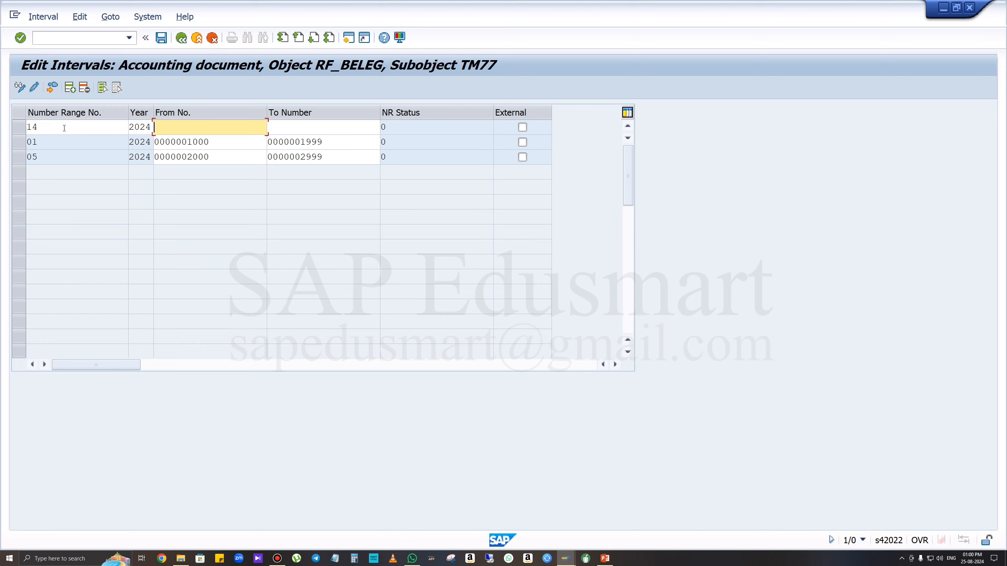
{"action": "type", "text": "3000"}
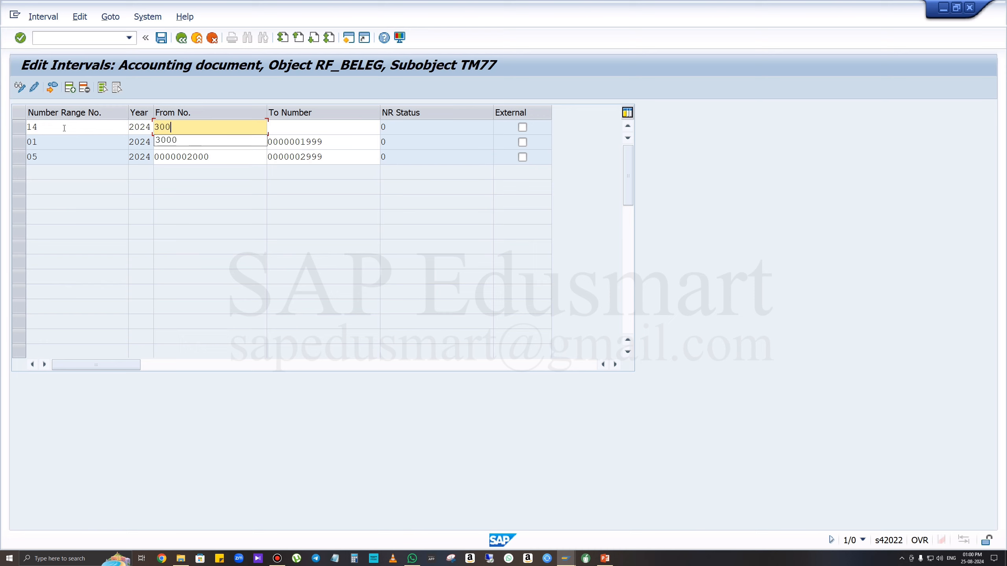
{"action": "key", "text": "Tab"}
{"action": "type", "text": "3999"}
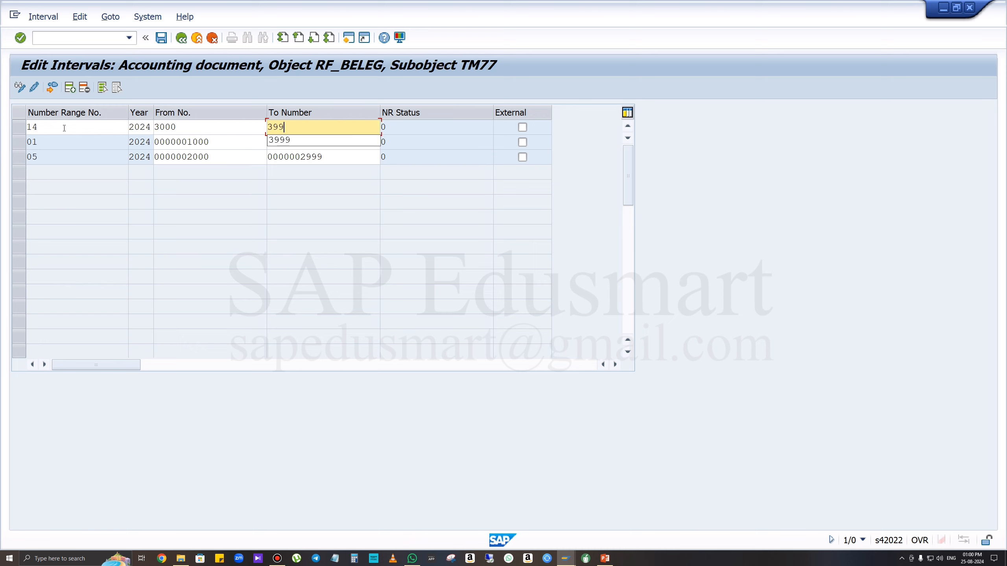
Step: Insert an interval row for number range 15, year 2024, from 4000 to 4999
{"action": "left_click", "coordinate": [70, 88]}
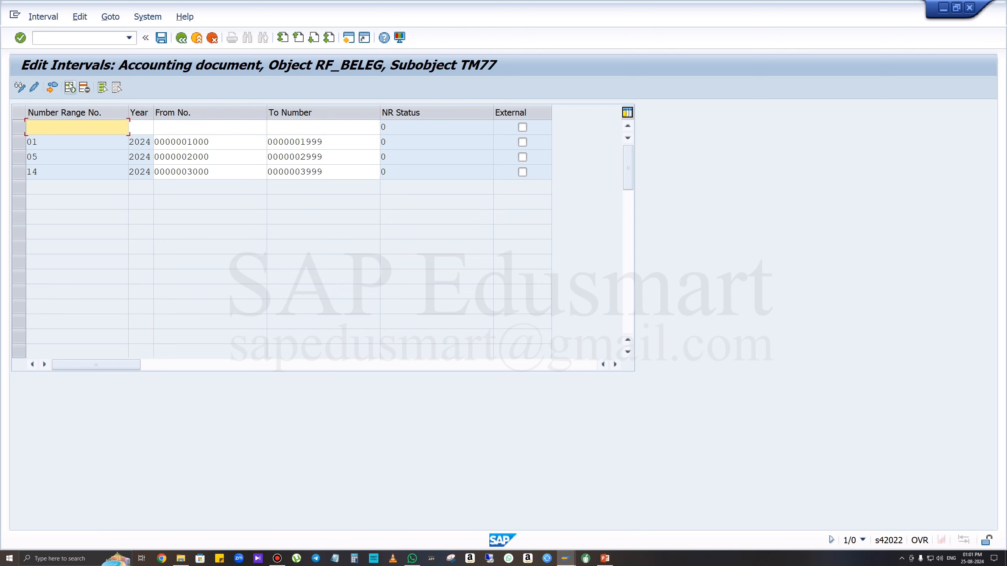
{"action": "type", "text": "15"}
{"action": "key", "text": "Tab"}
{"action": "type", "text": "202"}
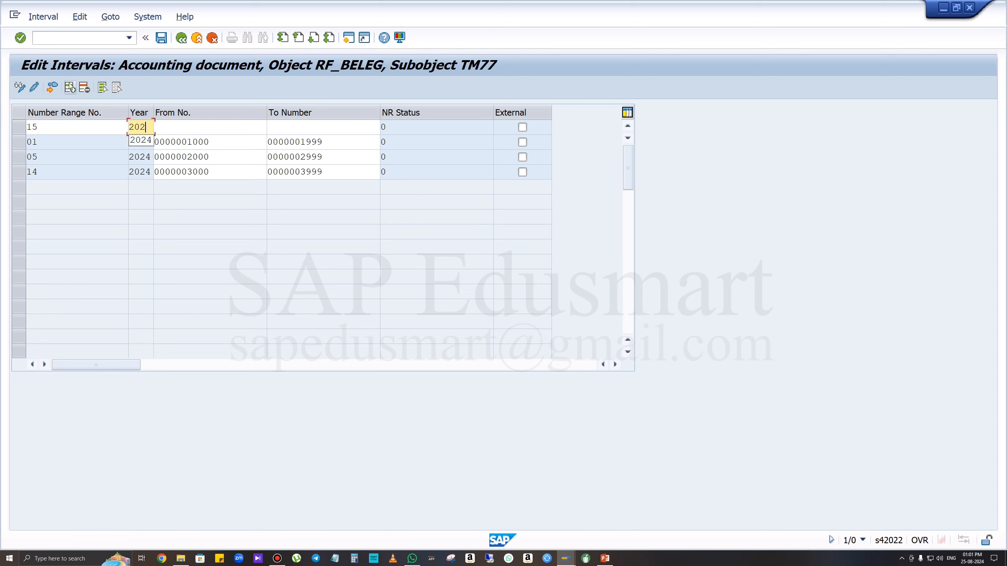
{"action": "type", "text": "7"}
{"action": "key", "text": "BackSpace"}
{"action": "type", "text": "4"}
{"action": "key", "text": "Tab"}
{"action": "type", "text": "4000"}
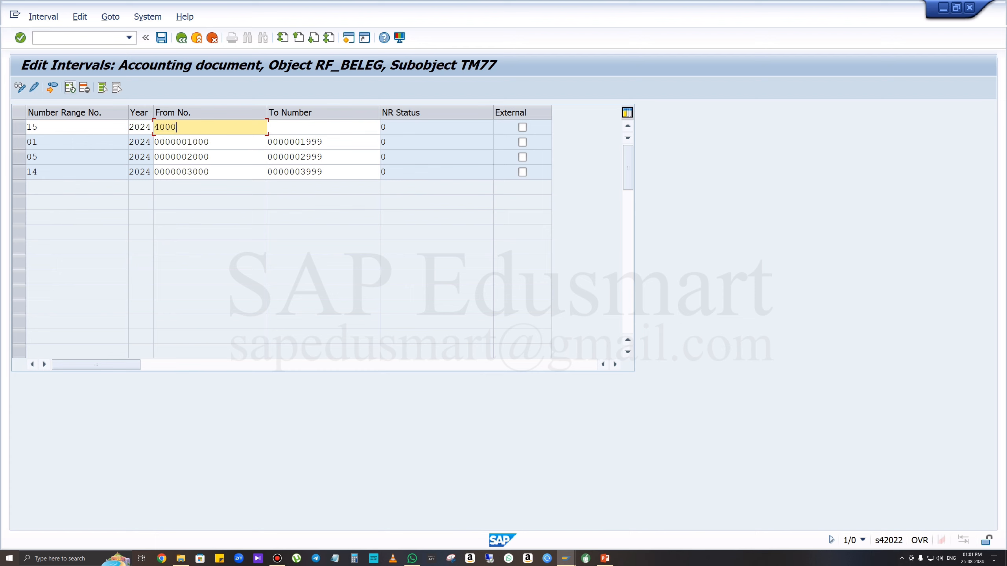
{"action": "key", "text": "Tab"}
{"action": "type", "text": "4999"}
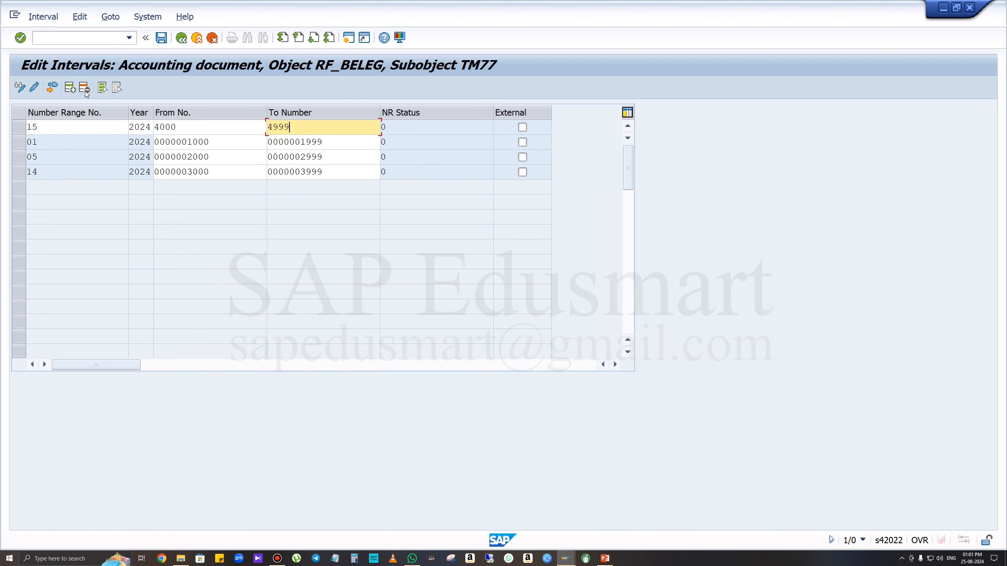
Step: Insert an interval row for number range 16, year 2024, from 5000 to 5999
{"action": "left_click", "coordinate": [67, 88]}
{"action": "type", "text": "16"}
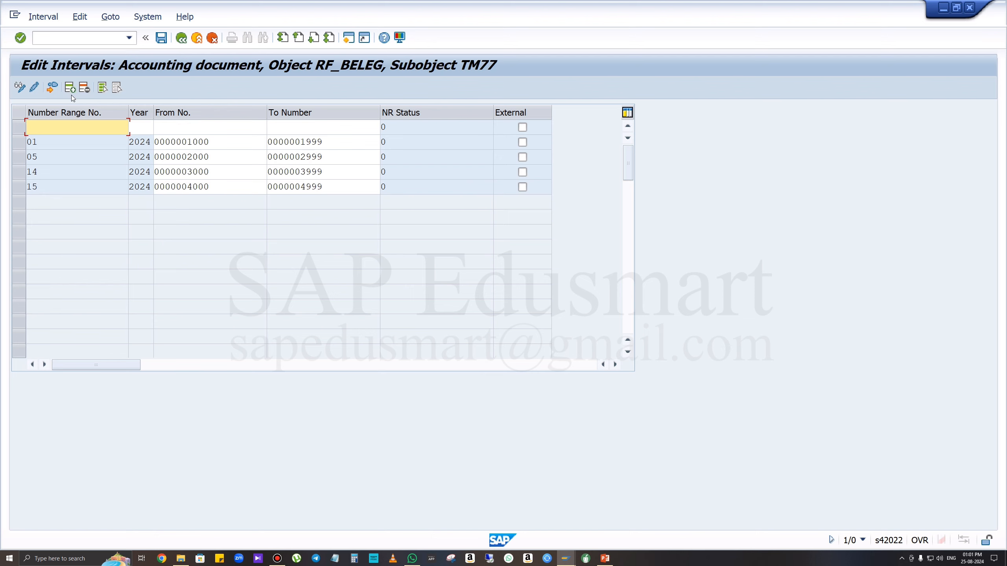
{"action": "key", "text": "Tab"}
{"action": "type", "text": "2024"}
{"action": "key", "text": "Tab"}
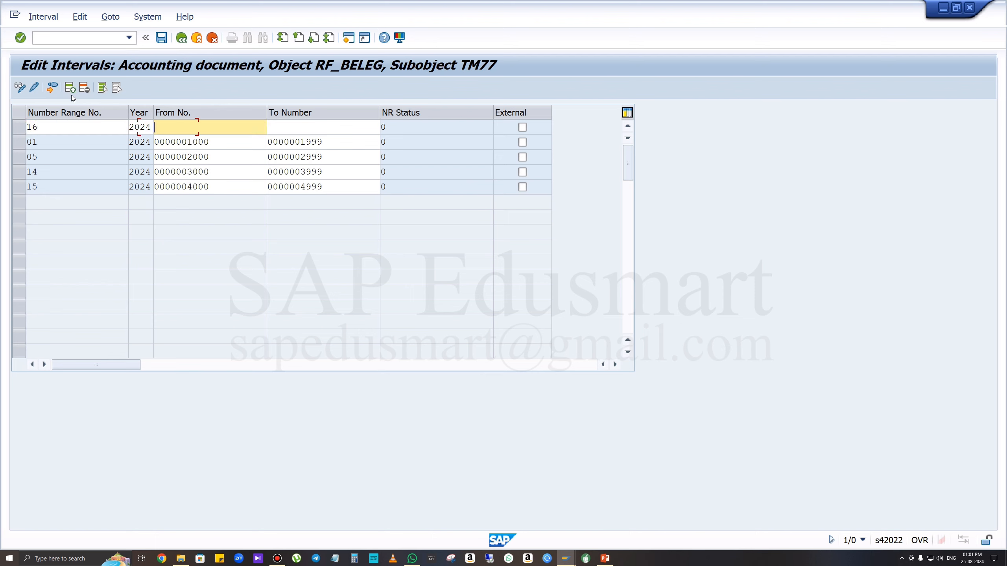
{"action": "type", "text": "5000"}
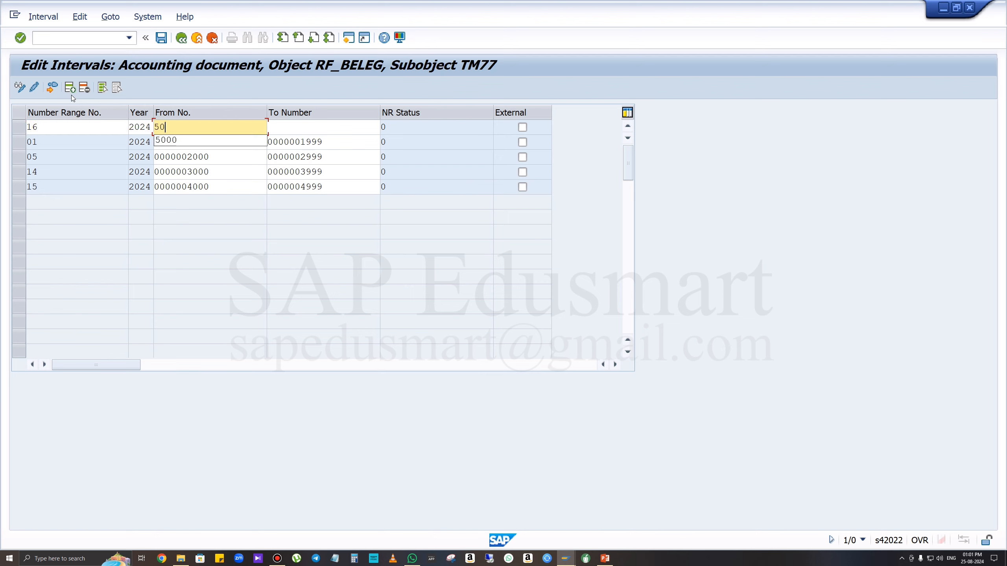
{"action": "key", "text": "Tab"}
{"action": "type", "text": "5999"}
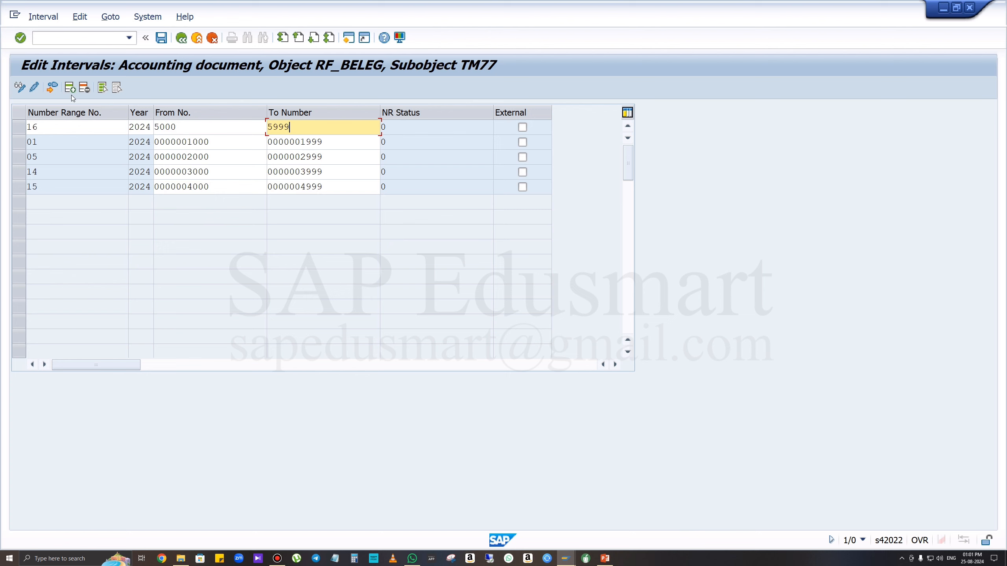
Step: Insert an interval row for number range 17, year 2024, from 6000 to 6999
{"action": "left_click", "coordinate": [70, 88]}
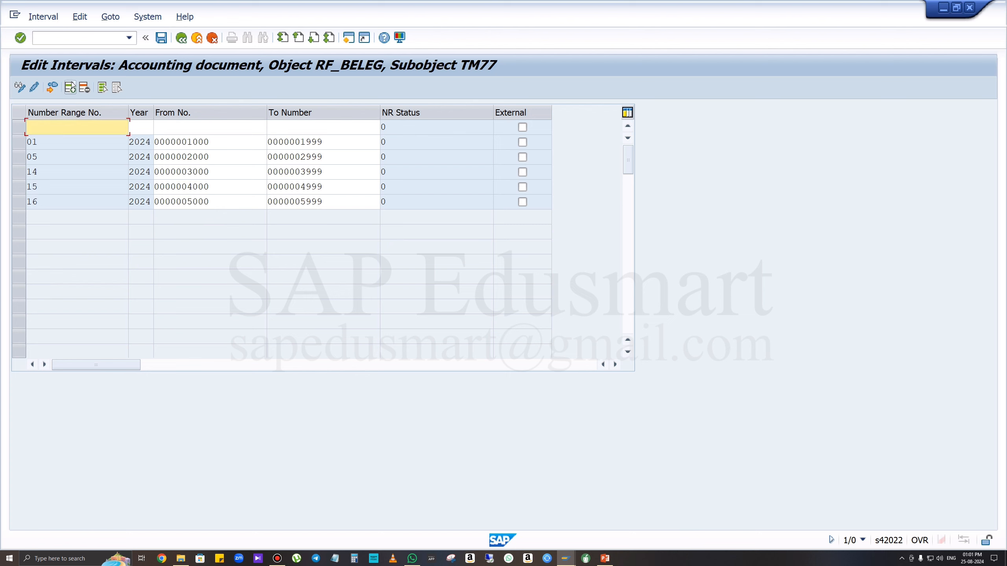
{"action": "type", "text": "17"}
{"action": "key", "text": "Tab"}
{"action": "type", "text": "2024"}
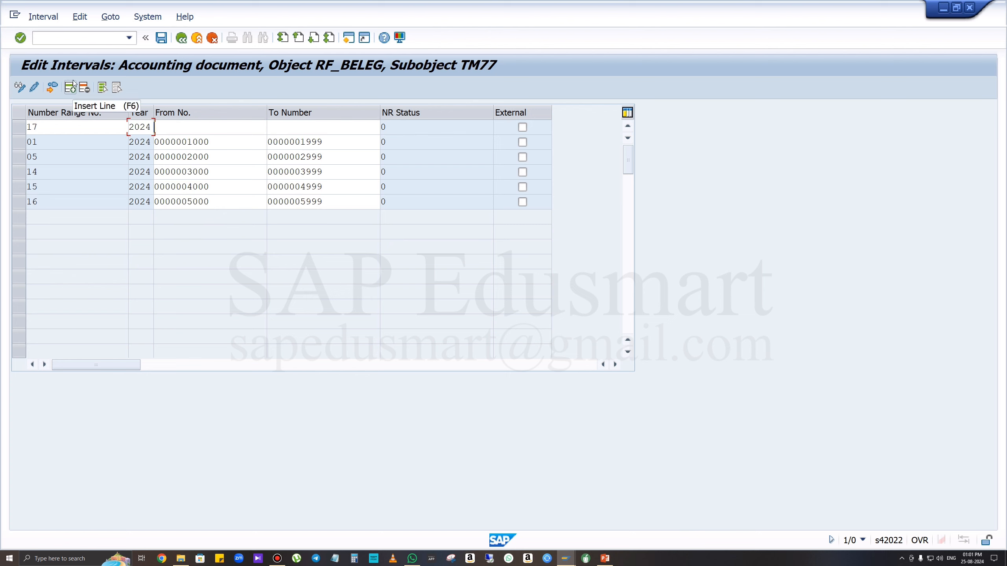
{"action": "key", "text": "Tab"}
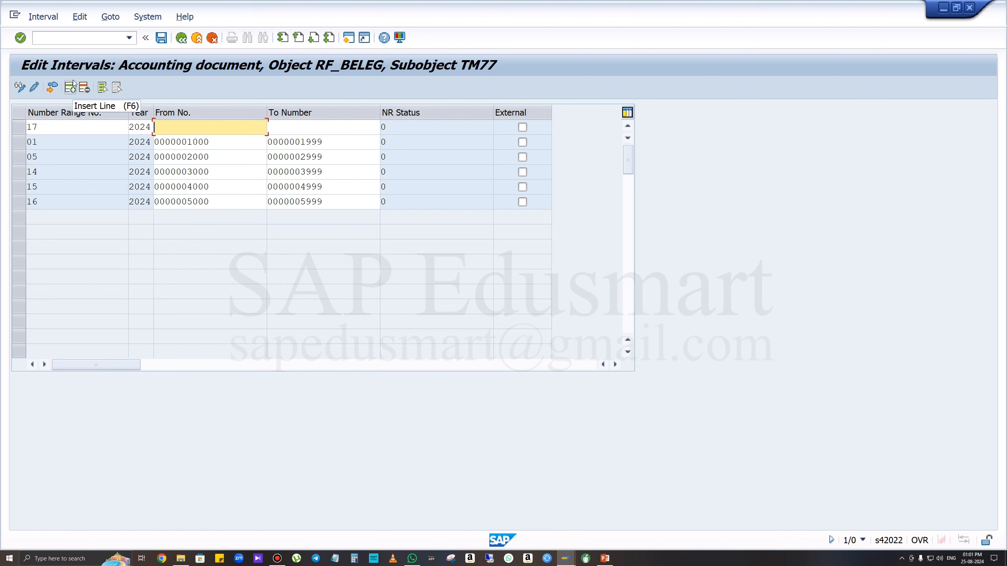
{"action": "type", "text": "6000"}
{"action": "key", "text": "Tab"}
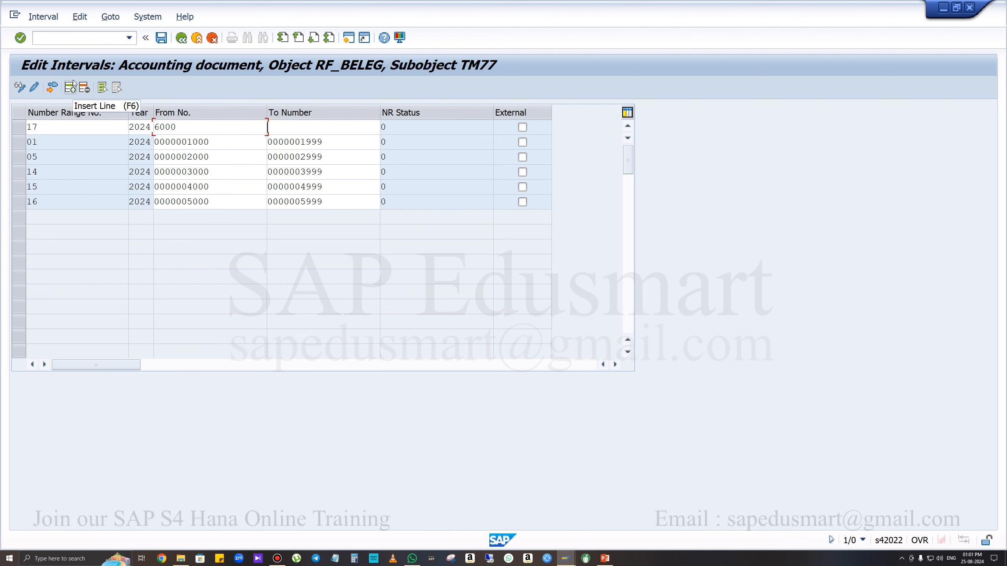
{"action": "type", "text": "6999"}
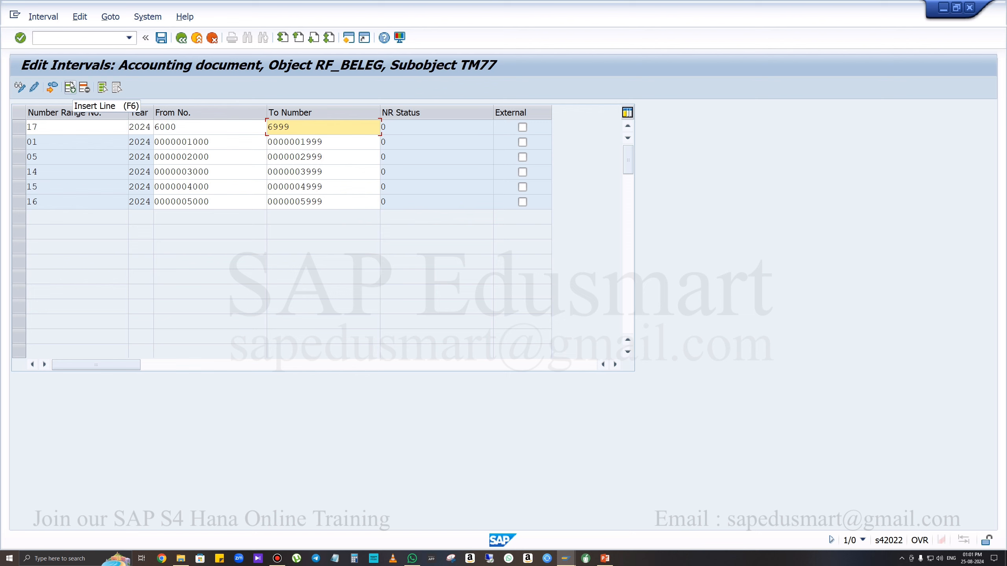
Step: Insert an interval row for number range 18, year 2024, from 7000 to 7999
{"action": "left_click", "coordinate": [70, 88]}
{"action": "type", "text": "18"}
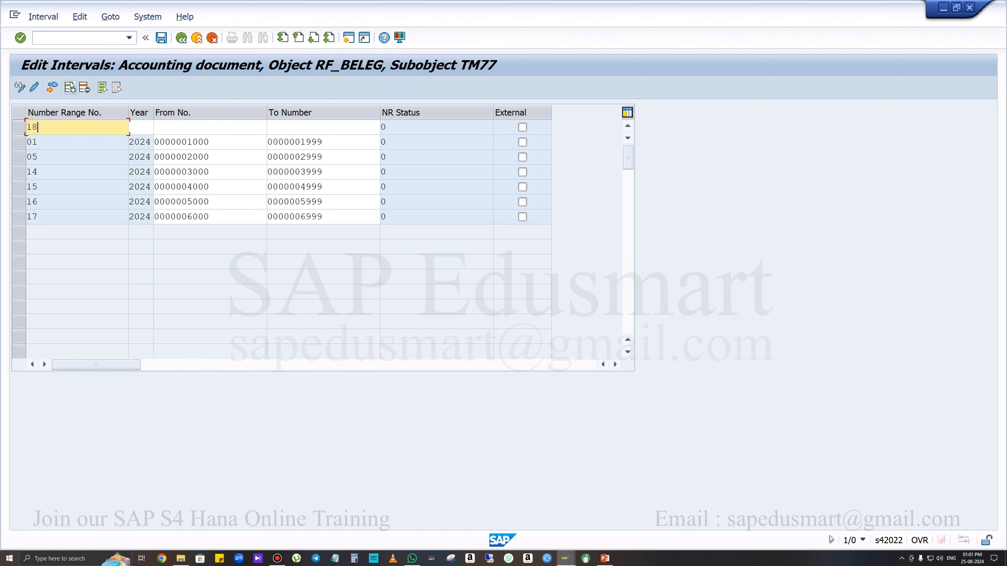
{"action": "key", "text": "Tab"}
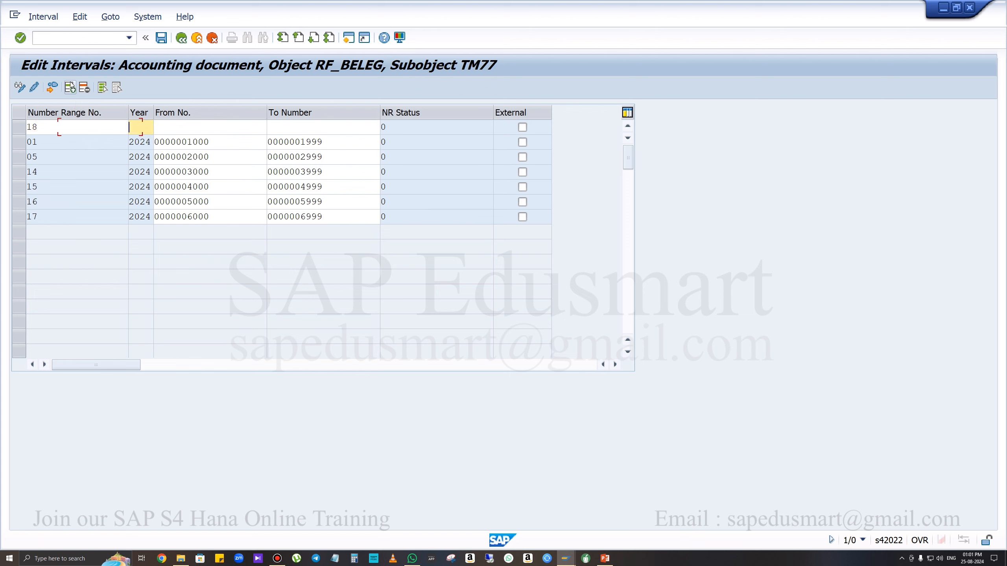
{"action": "type", "text": "2024"}
{"action": "key", "text": "Tab"}
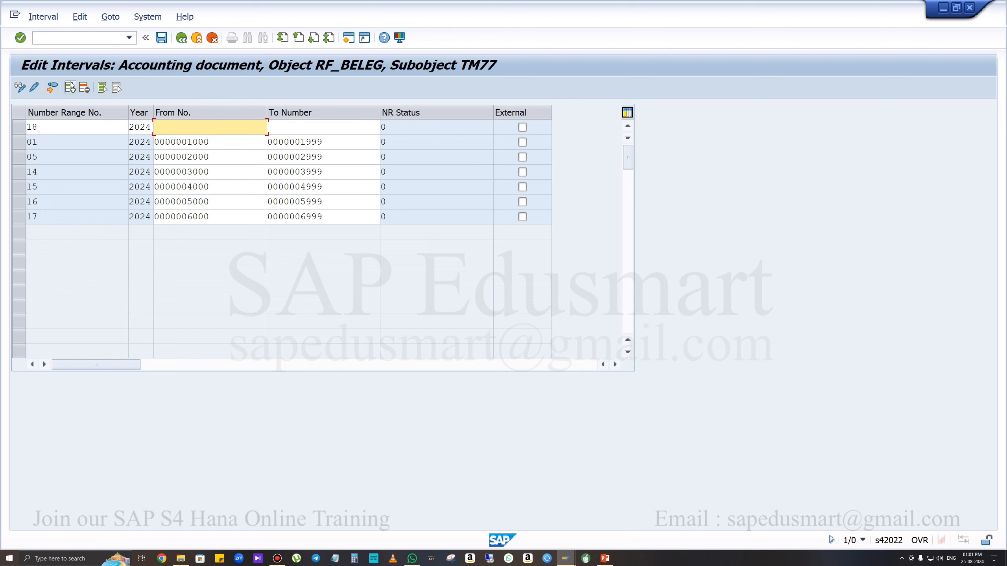
{"action": "type", "text": "7000"}
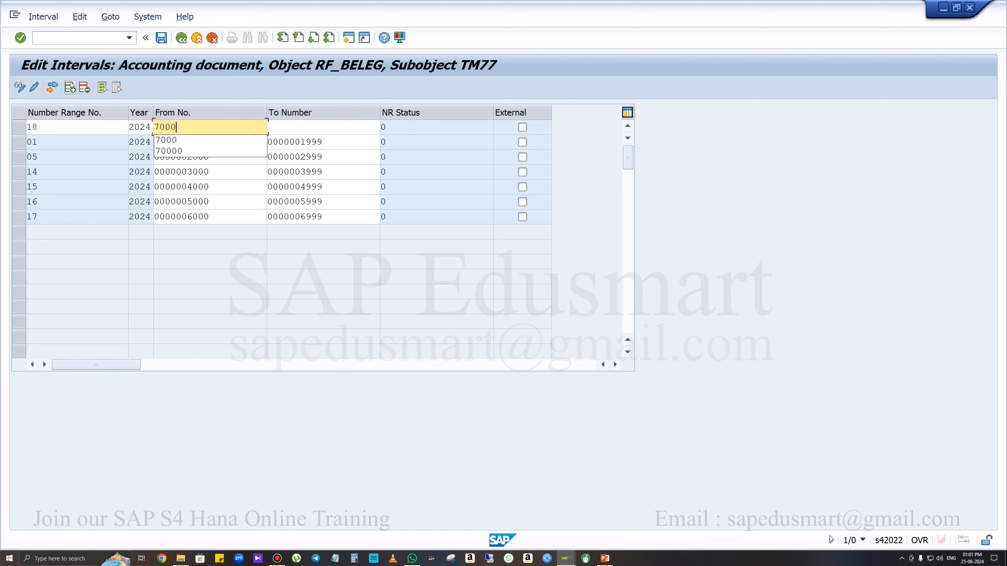
{"action": "key", "text": "Tab"}
{"action": "type", "text": "7999"}
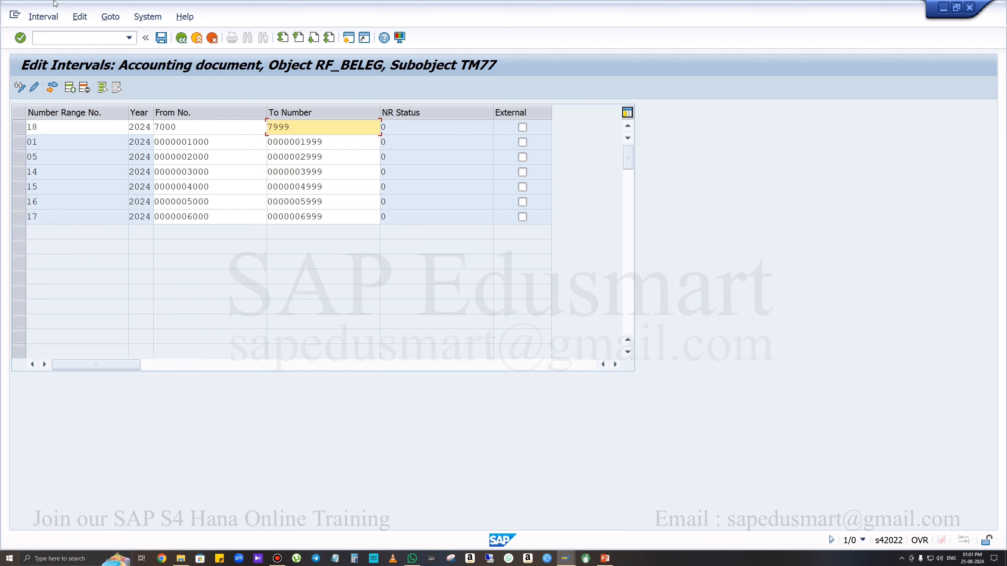
Step: Insert an interval row for number range 19, year 2024, from 8000 to 8999
{"action": "left_click", "coordinate": [77, 91]}
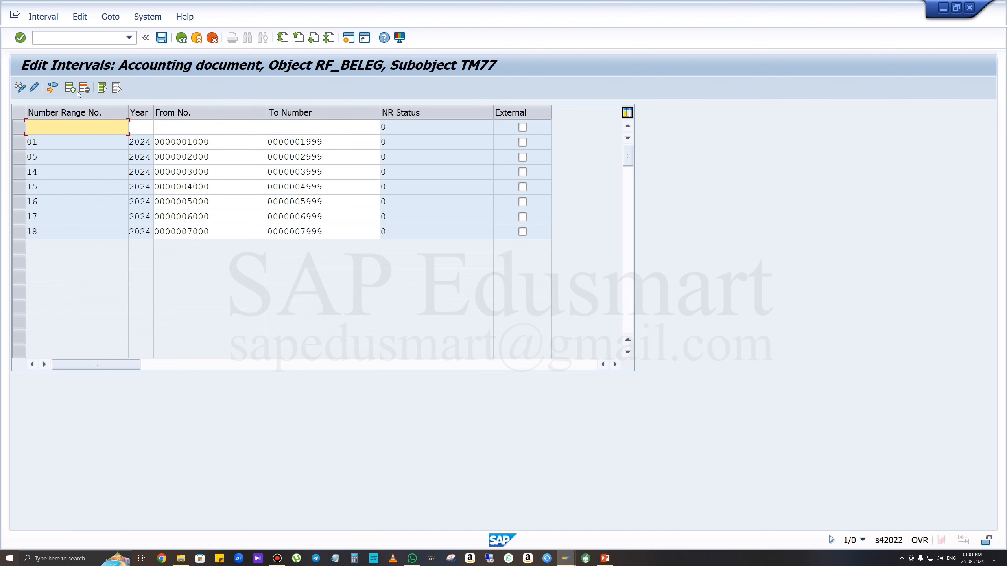
{"action": "type", "text": "19"}
{"action": "key", "text": "Tab"}
{"action": "type", "text": "2"}
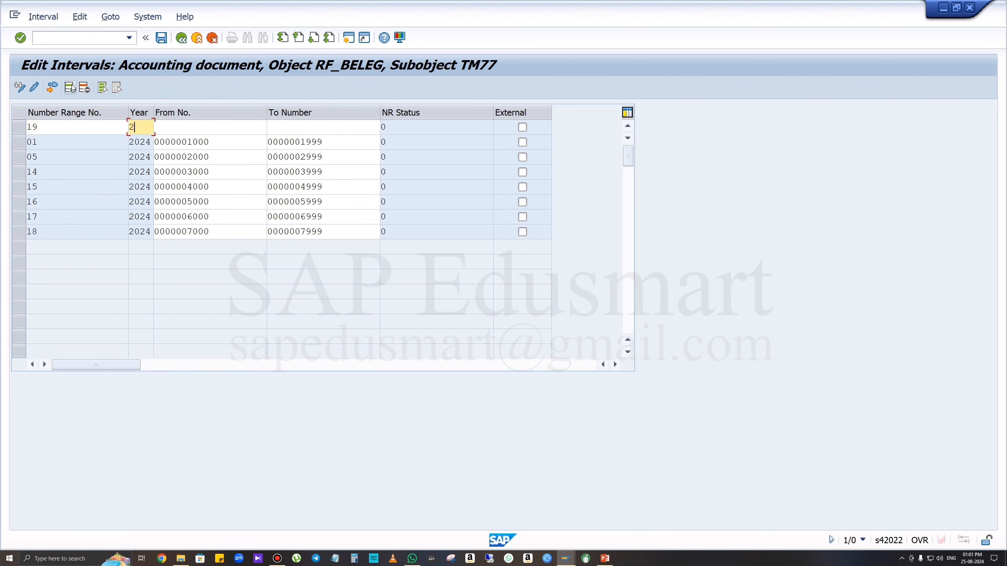
{"action": "type", "text": "024"}
{"action": "key", "text": "Tab"}
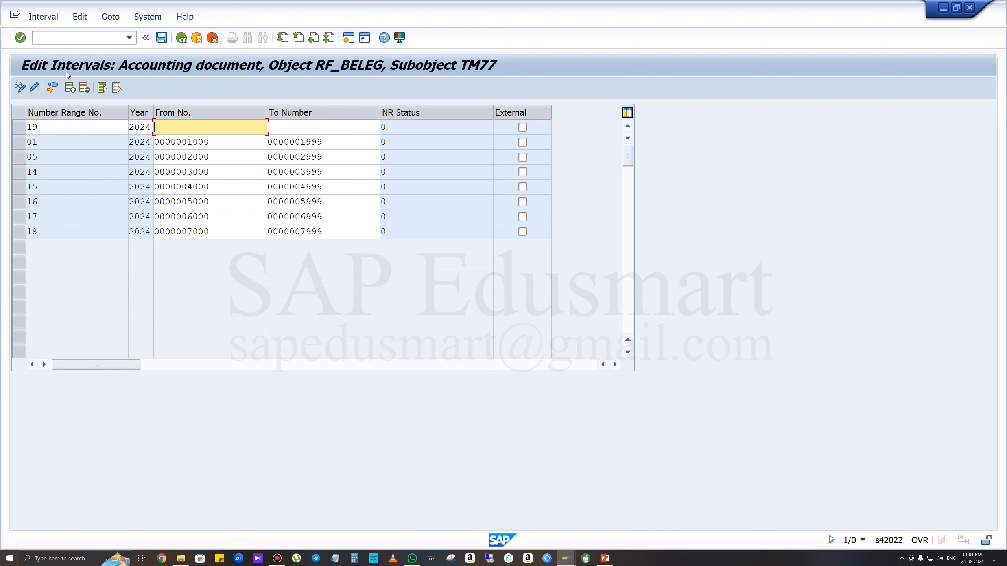
{"action": "type", "text": "8000"}
{"action": "key", "text": "Tab"}
{"action": "type", "text": "8"}
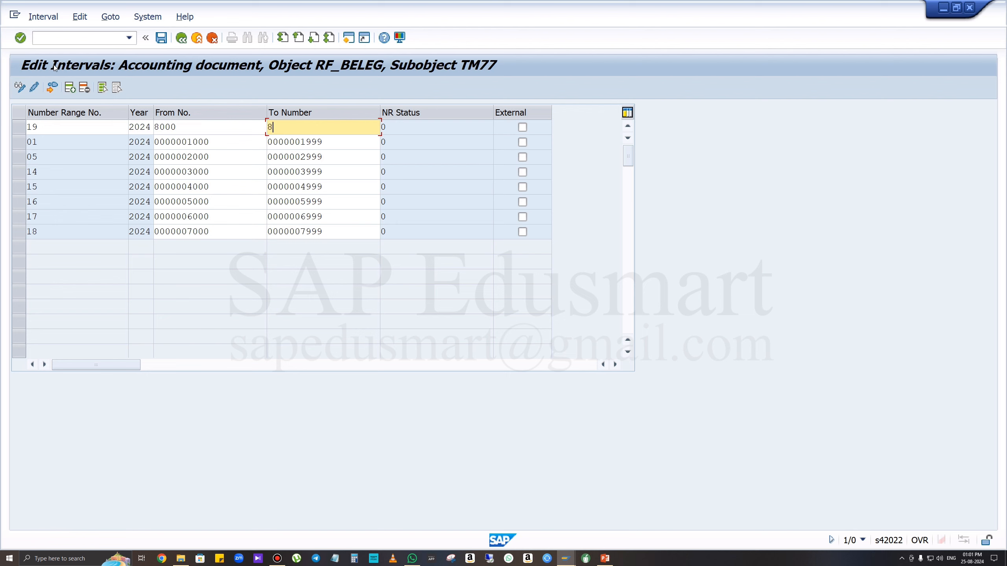
{"action": "type", "text": "999"}
Step: Insert an interval row for number range 25, year 2024, from 9000 to 9999
{"action": "left_click", "coordinate": [71, 88]}
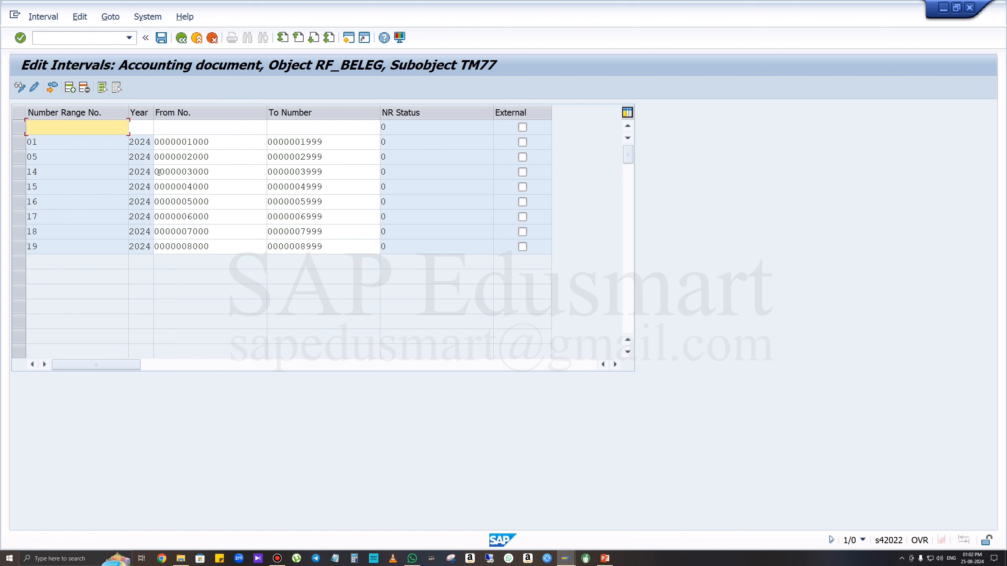
{"action": "type", "text": "25"}
{"action": "key", "text": "Tab"}
{"action": "type", "text": "2024"}
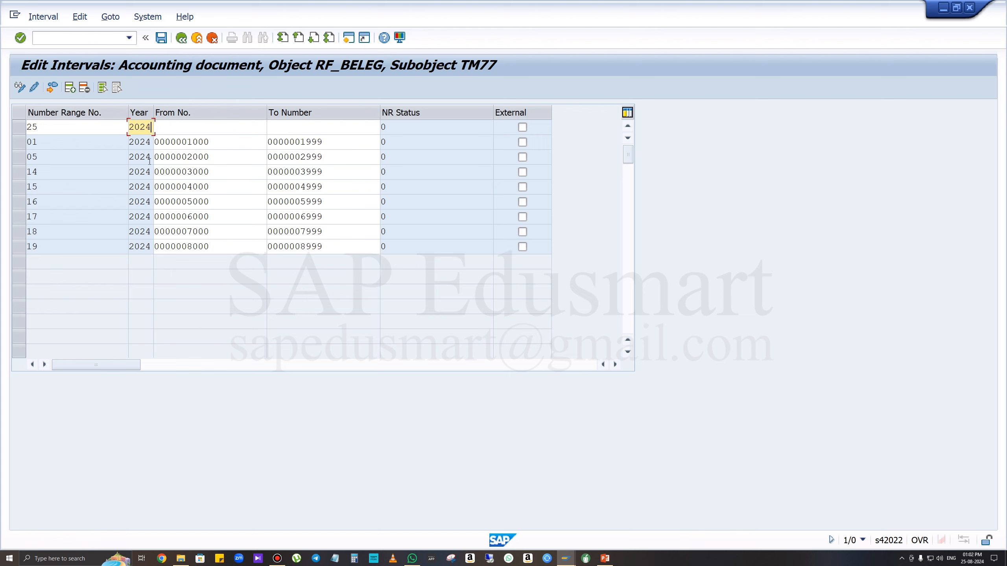
{"action": "key", "text": "Tab"}
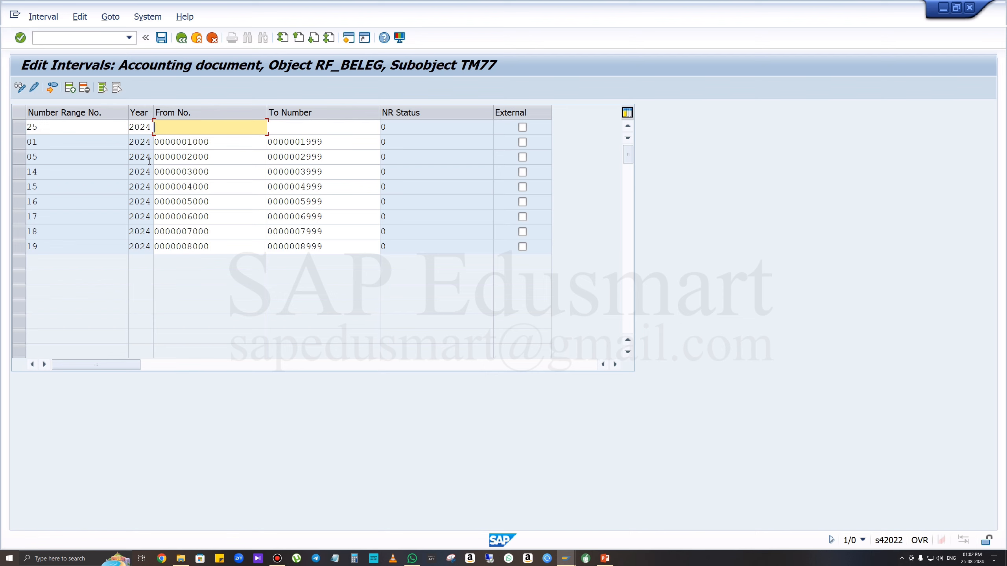
{"action": "type", "text": "9000"}
{"action": "key", "text": "Tab"}
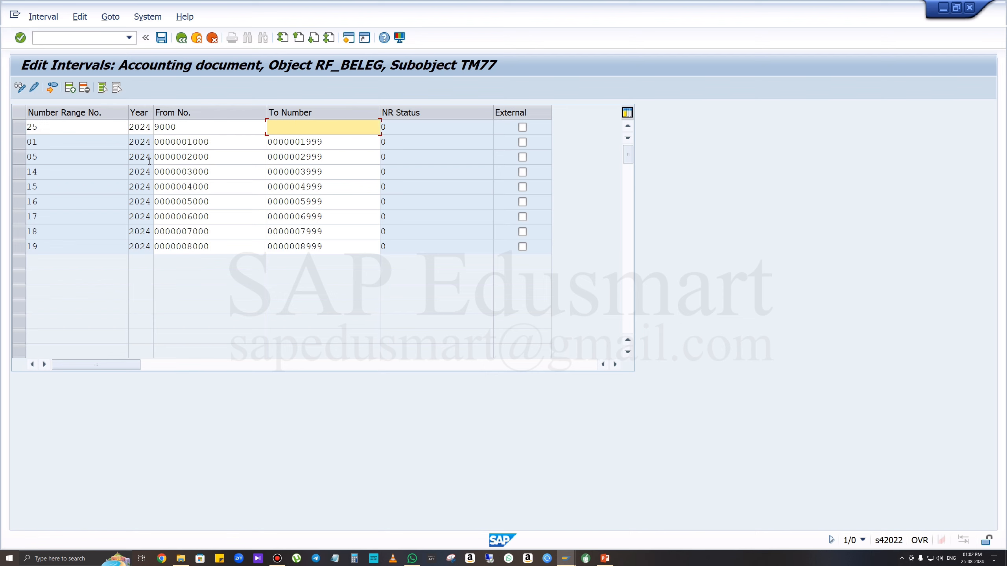
{"action": "type", "text": "9999"}
{"action": "key", "text": "Return"}
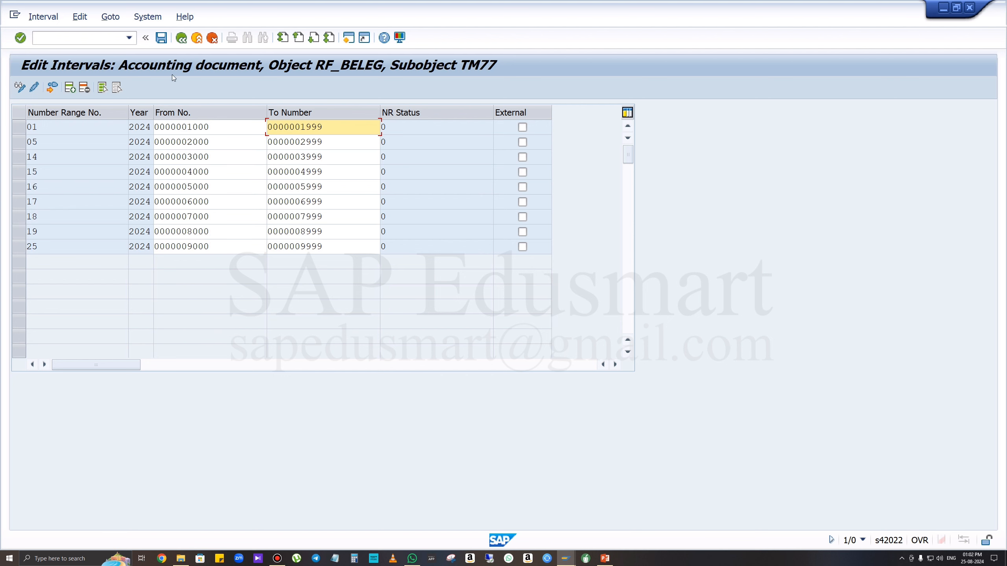
Step: Save the TM77 number range intervals, accept the interval transport notice and leave the interval editing
{"action": "left_click", "coordinate": [161, 37]}
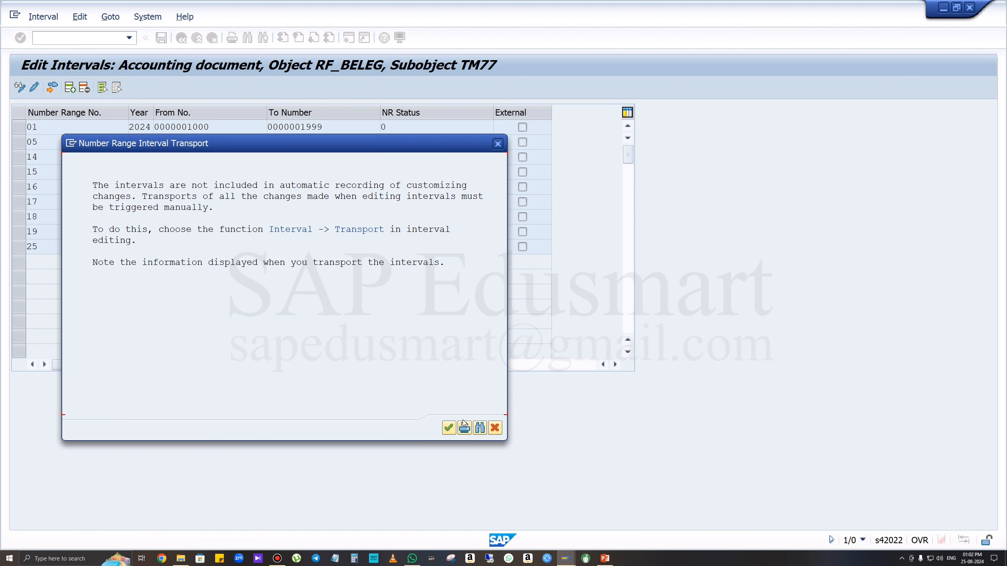
{"action": "left_click", "coordinate": [448, 428]}
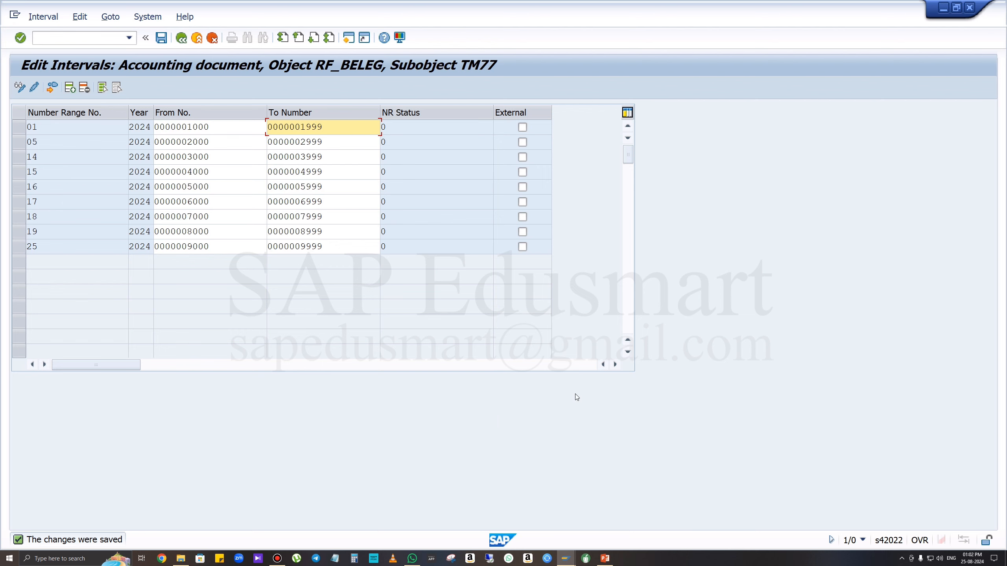
{"action": "left_click", "coordinate": [182, 38]}
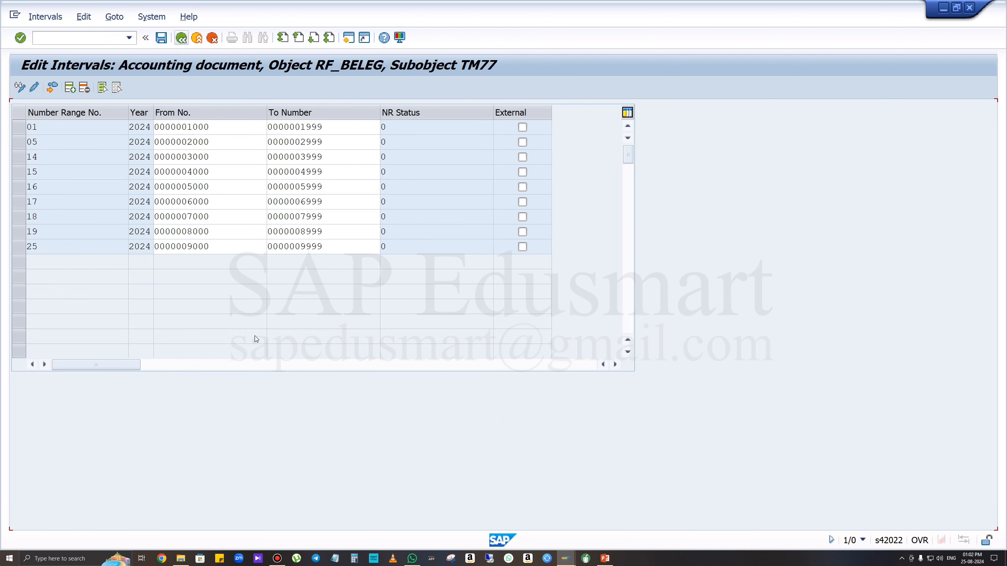
Step: Open the number range intervals of company code 0001, examine the full list of intervals and return to the company code selection
{"action": "type", "text": "0001"}
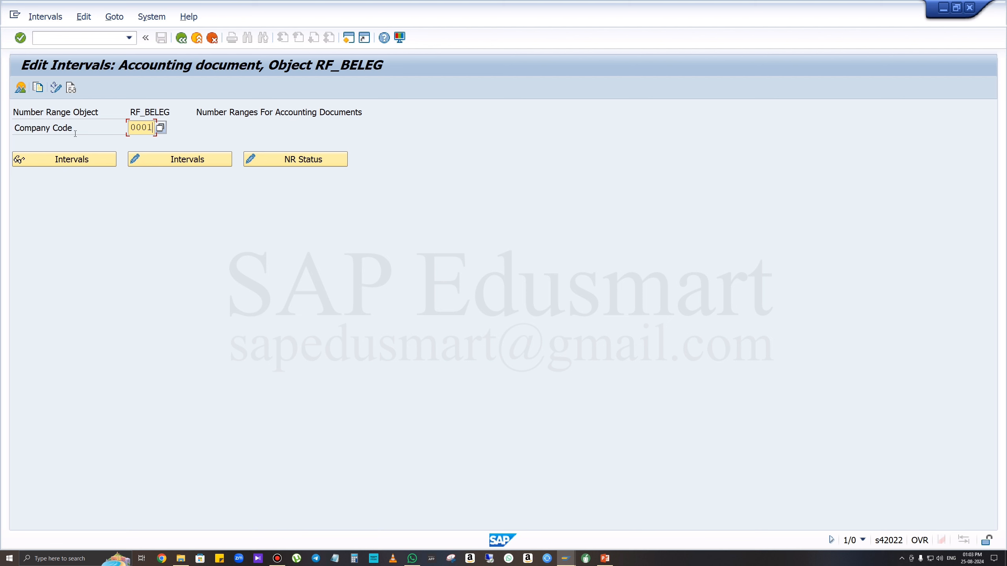
{"action": "left_click", "coordinate": [174, 164]}
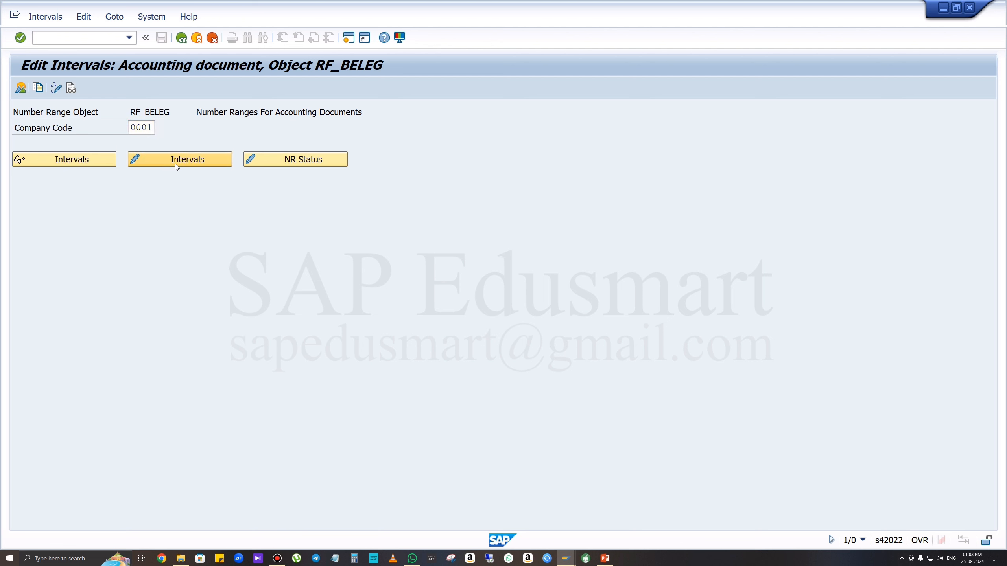
{"action": "scroll", "coordinate": [194, 206], "scroll_direction": "down", "scroll_amount": 2}
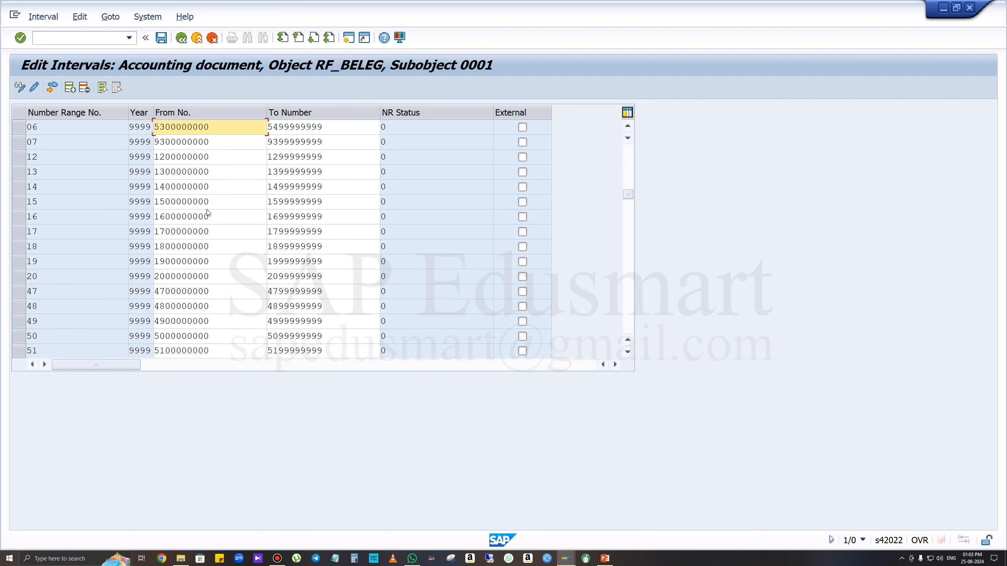
{"action": "scroll", "coordinate": [193, 212], "scroll_direction": "up", "scroll_amount": 2}
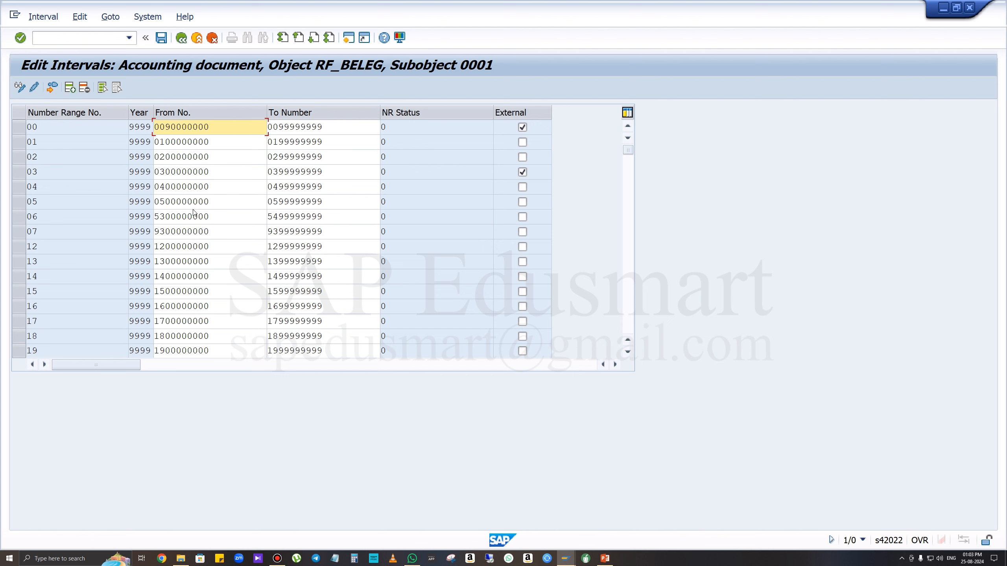
{"action": "scroll", "coordinate": [193, 212], "scroll_direction": "down", "scroll_amount": 1}
{"action": "scroll", "coordinate": [193, 212], "scroll_direction": "down", "scroll_amount": 5}
{"action": "scroll", "coordinate": [193, 212], "scroll_direction": "up", "scroll_amount": 2}
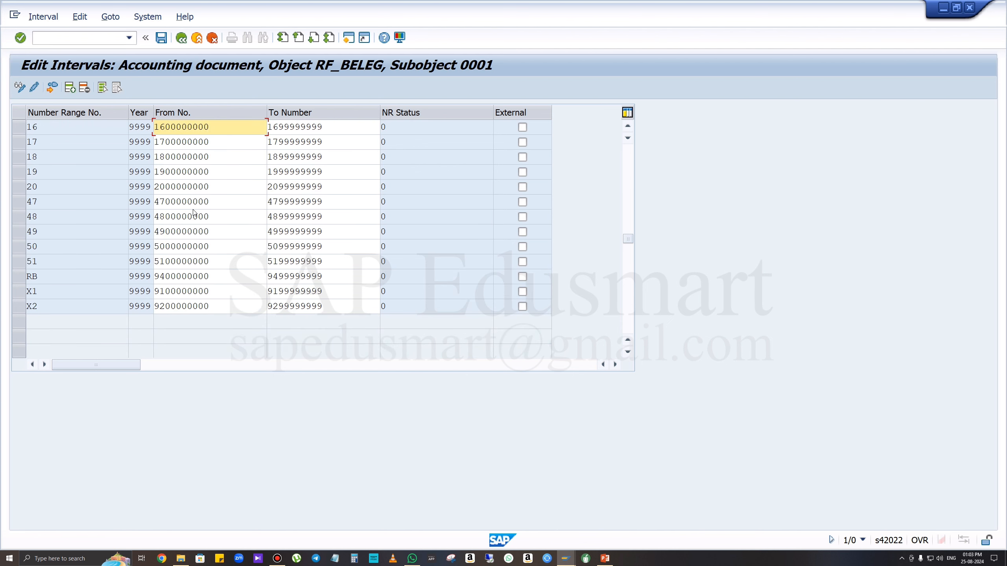
{"action": "scroll", "coordinate": [193, 212], "scroll_direction": "down", "scroll_amount": 1}
{"action": "left_click", "coordinate": [182, 38]}
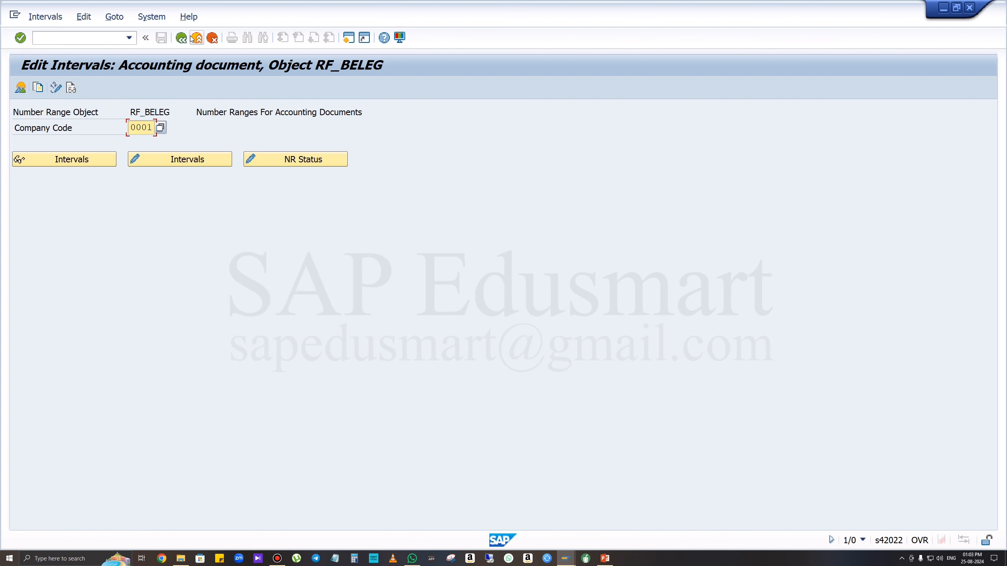
{"action": "left_click", "coordinate": [39, 88]}
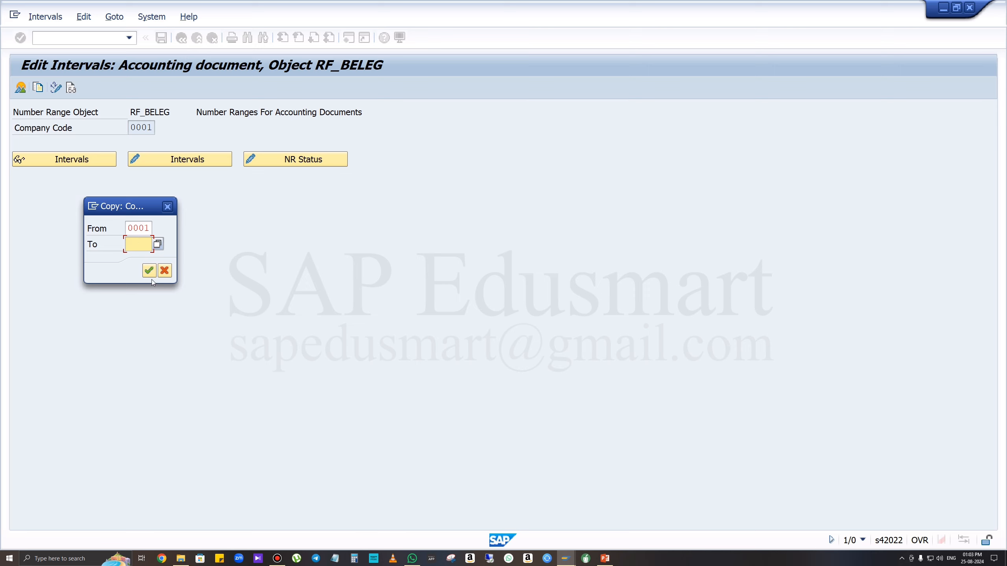
{"action": "left_click", "coordinate": [146, 228]}
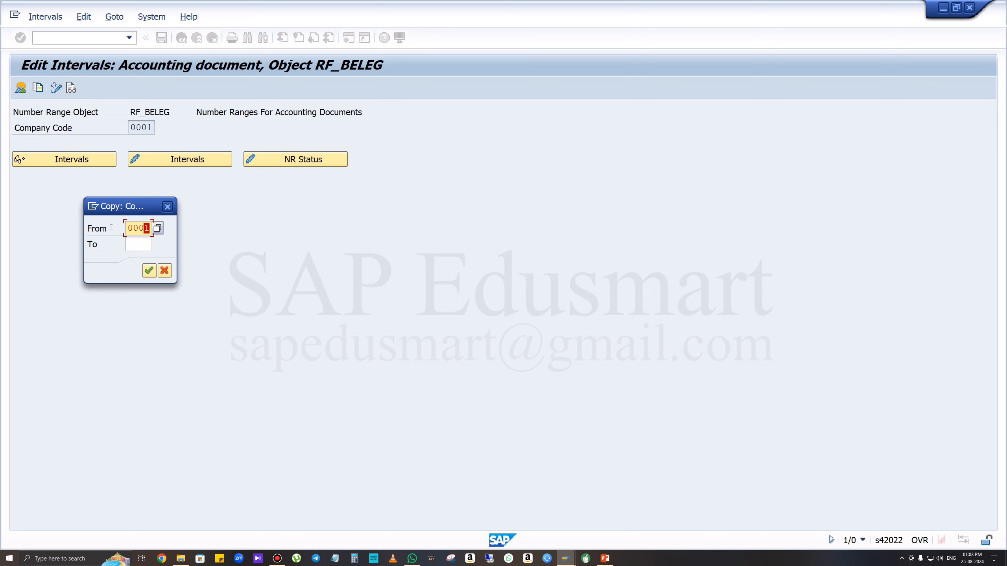
{"action": "key", "text": "shift+Home"}
{"action": "left_click", "coordinate": [167, 206]}
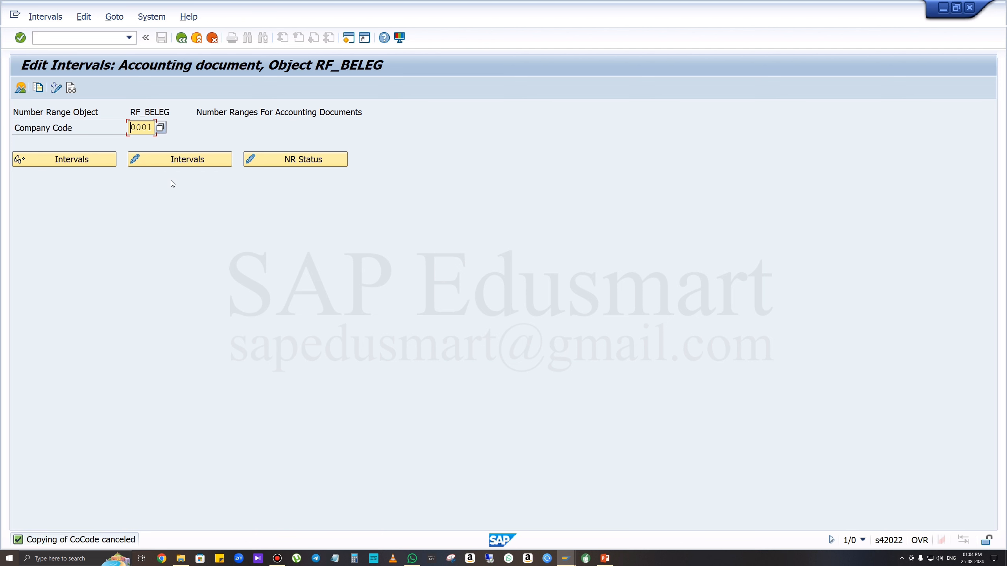
Step: Clear the External setting for number ranges 00 and 03 of company code 0001, save the intervals and leave the interval editing
{"action": "left_click", "coordinate": [175, 158]}
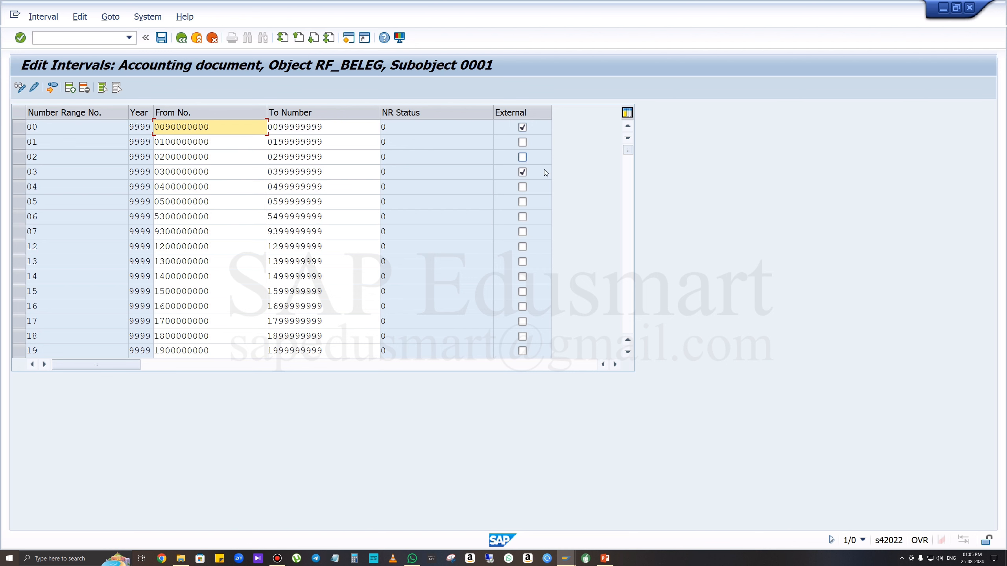
{"action": "scroll", "coordinate": [532, 275], "scroll_direction": "down", "scroll_amount": 3}
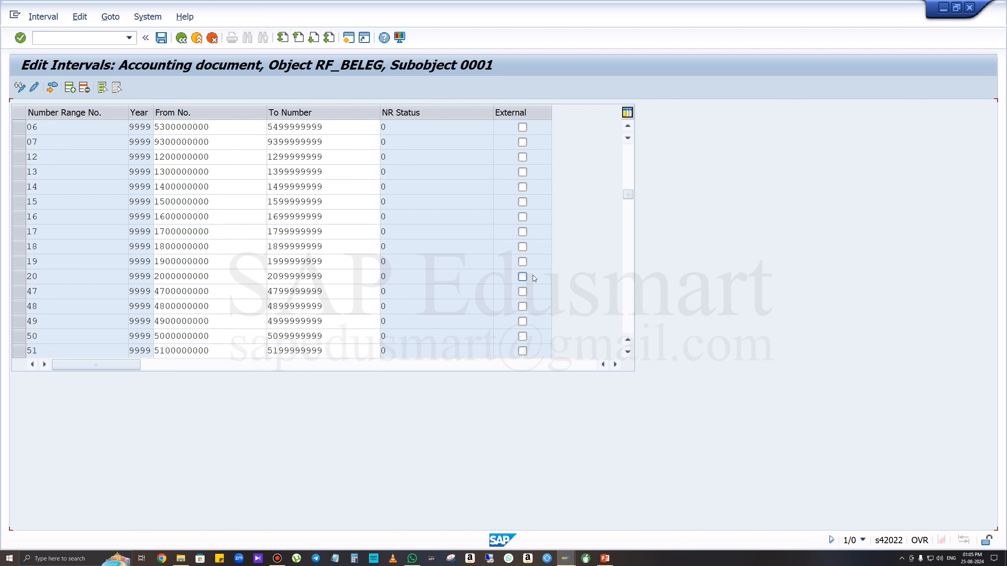
{"action": "scroll", "coordinate": [527, 271], "scroll_direction": "up", "scroll_amount": 3}
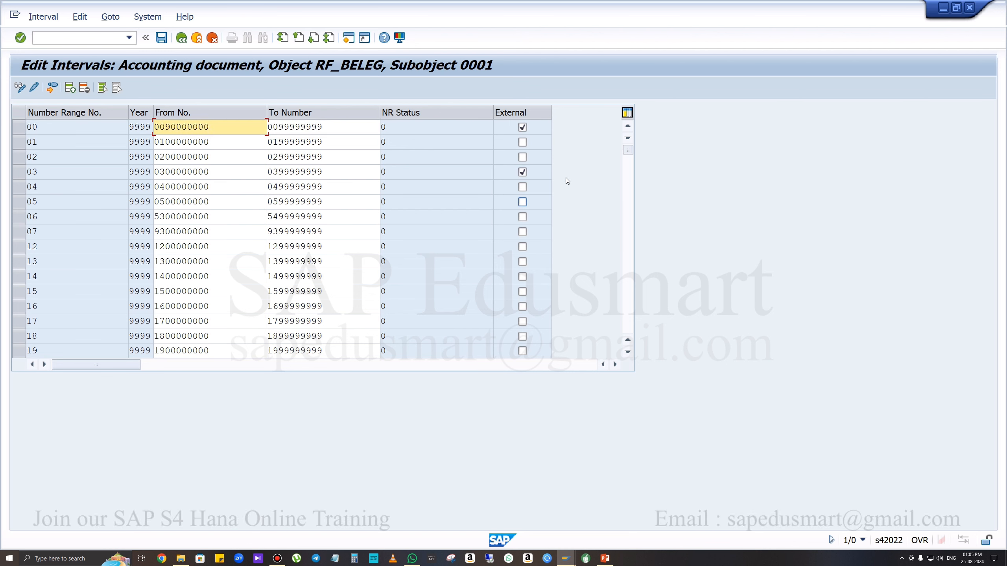
{"action": "left_click", "coordinate": [522, 127]}
{"action": "left_click", "coordinate": [522, 171]}
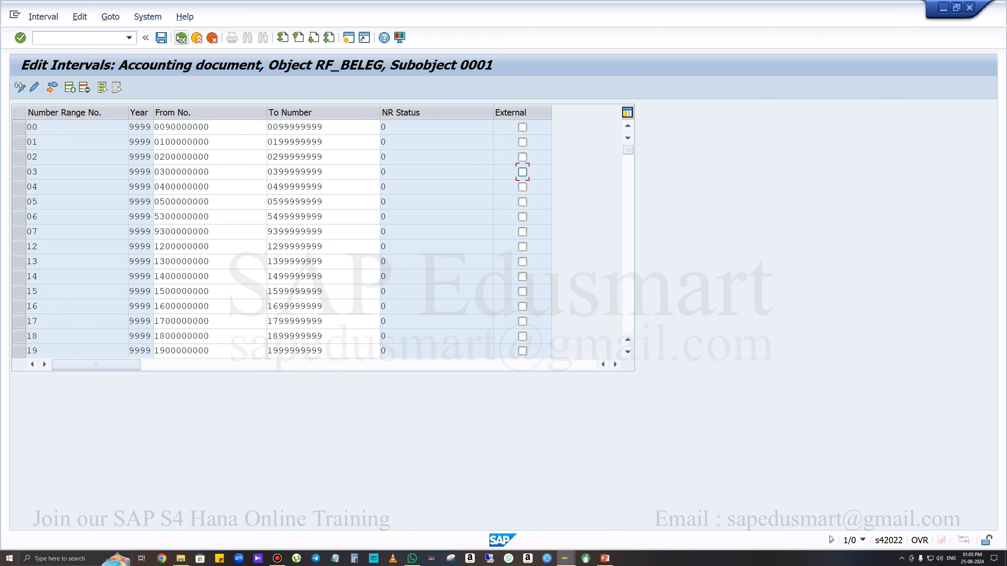
{"action": "left_click", "coordinate": [162, 37]}
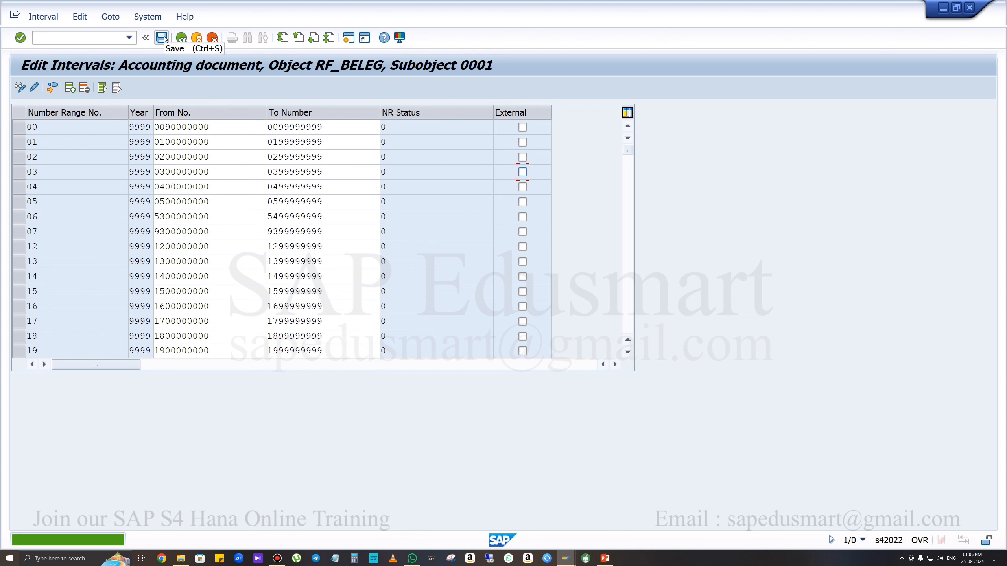
{"action": "left_click", "coordinate": [181, 38]}
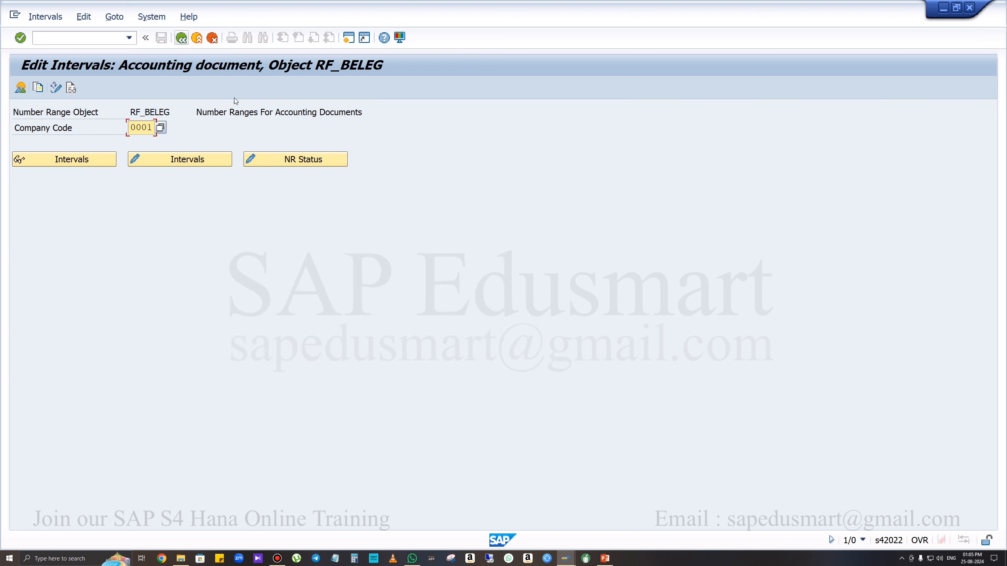